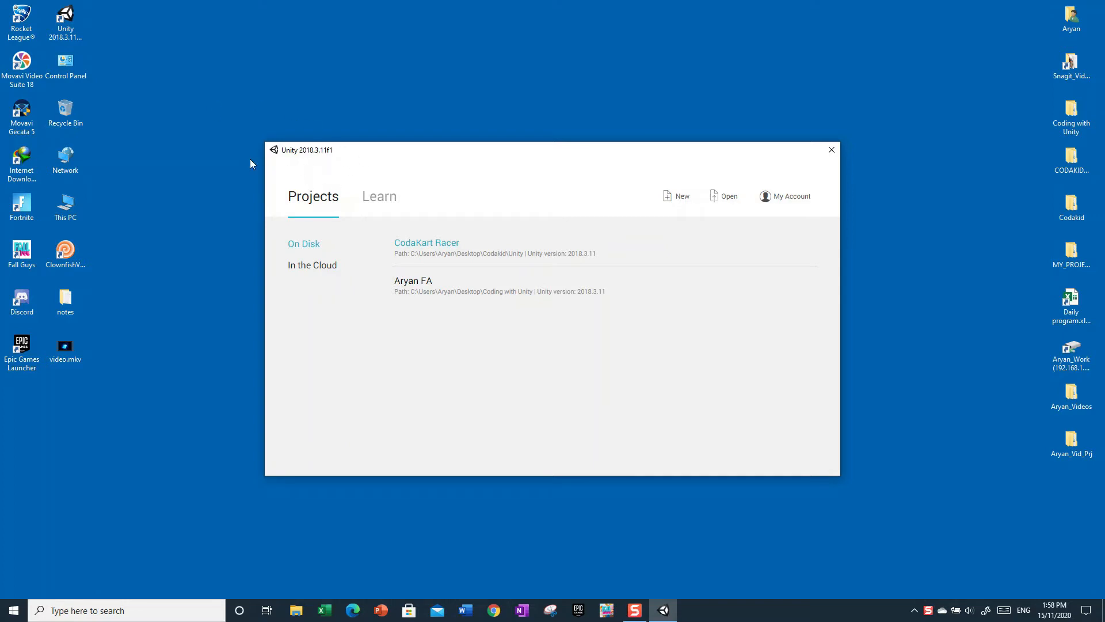
# Open the CodaKart Racer project and bring the kart, light and camera into view in the scene
pyautogui.click(426, 243)
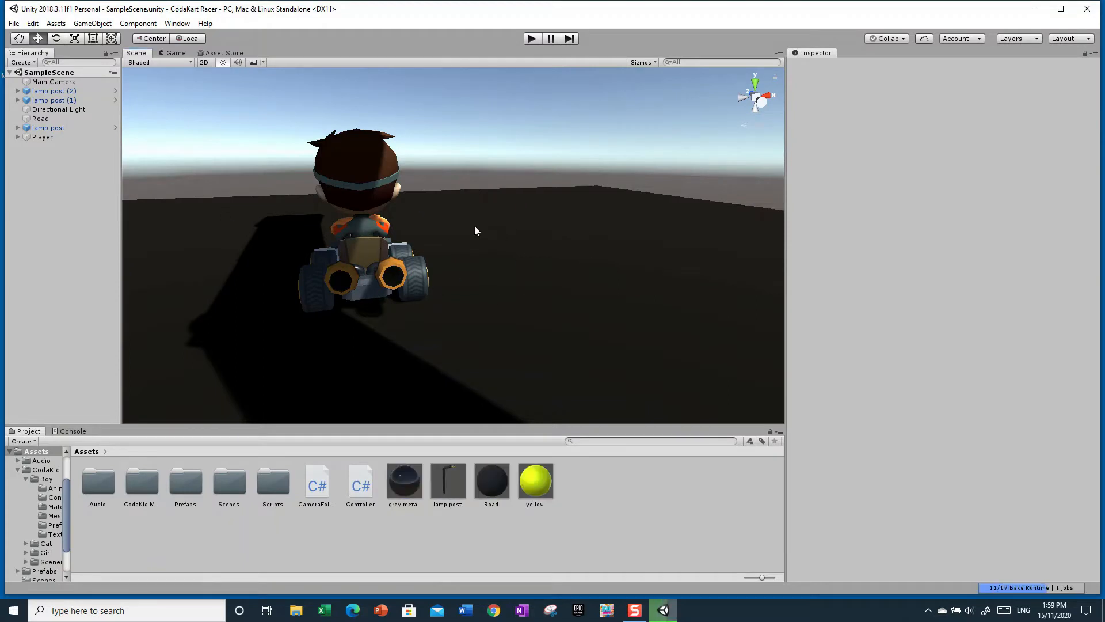
pyautogui.keyDown('alt'); pyautogui.moveTo(449, 288); pyautogui.dragTo(591, 64); pyautogui.keyUp('alt')
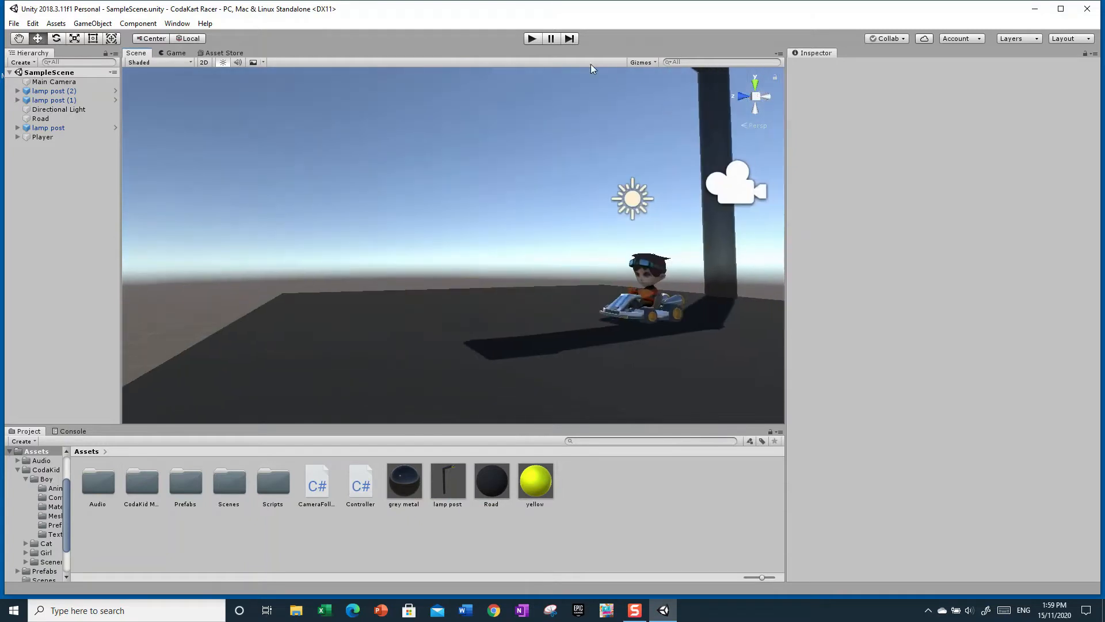
# Play-test the game by driving the kart forwards, backwards and around turns while checking the camera's behaviour, and stop play mode
pyautogui.click(531, 38)
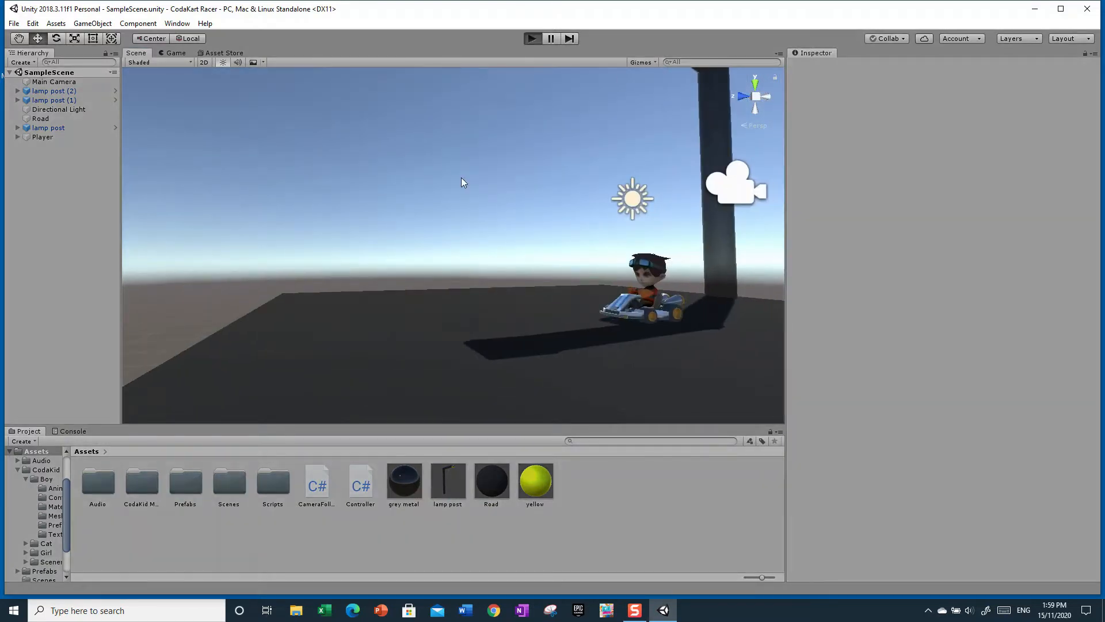
pyautogui.press('Up')
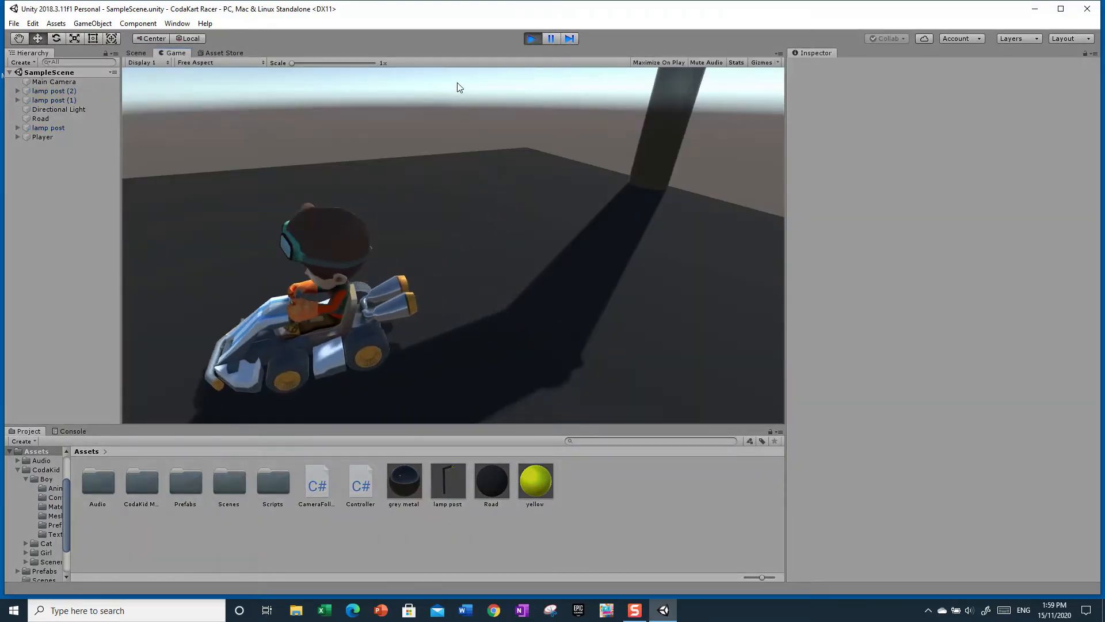
pyautogui.press('Down')
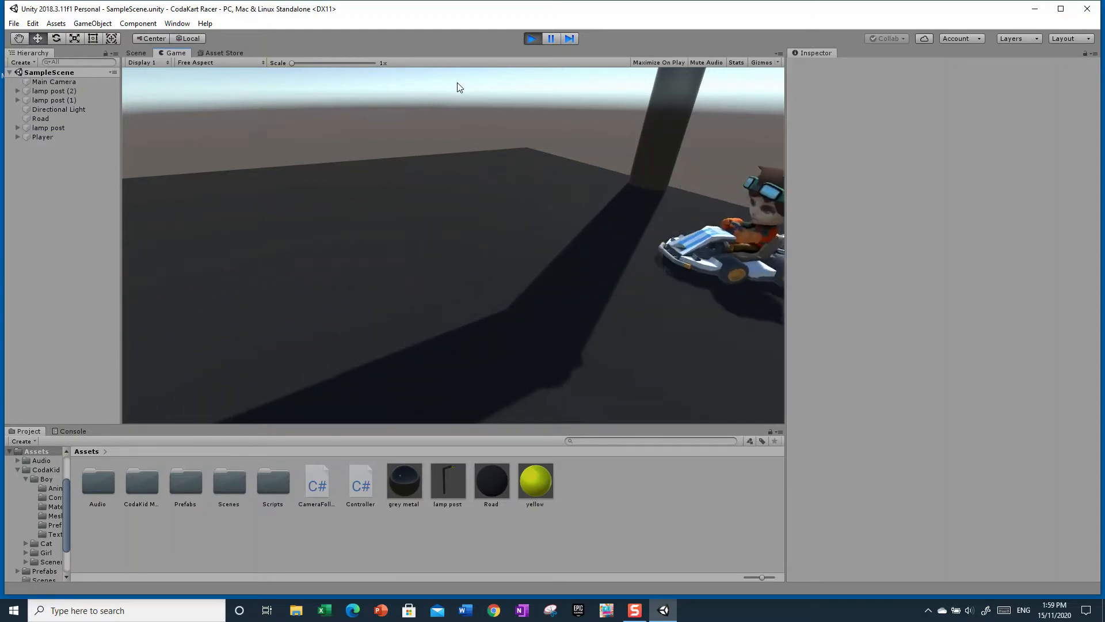
pyautogui.press('Up')
pyautogui.press('Down')
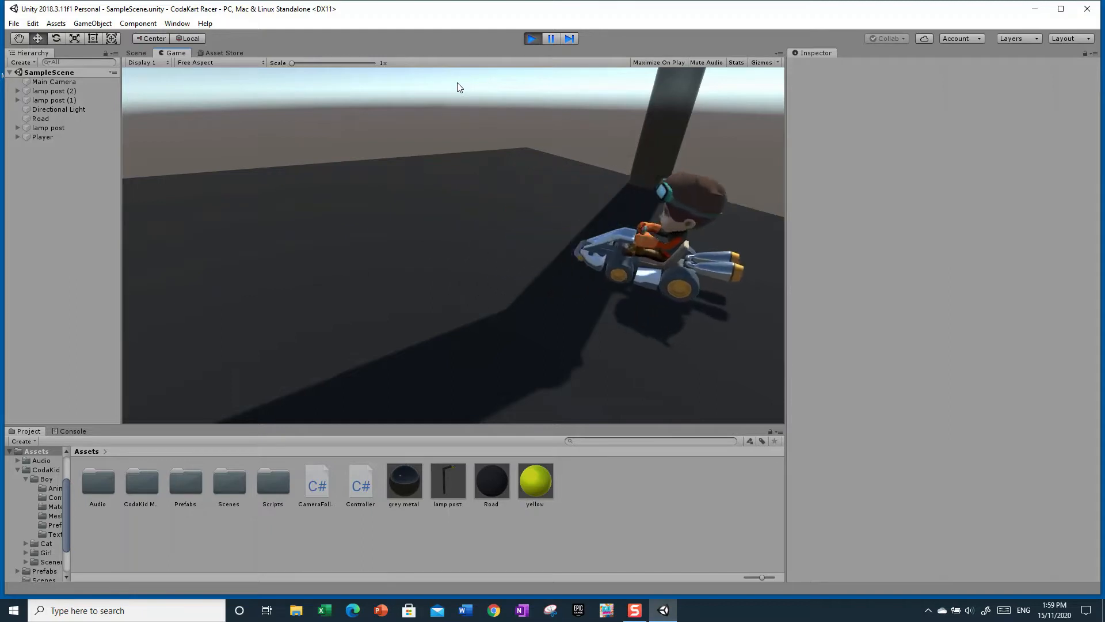
pyautogui.press('Up')
pyautogui.press('Down')
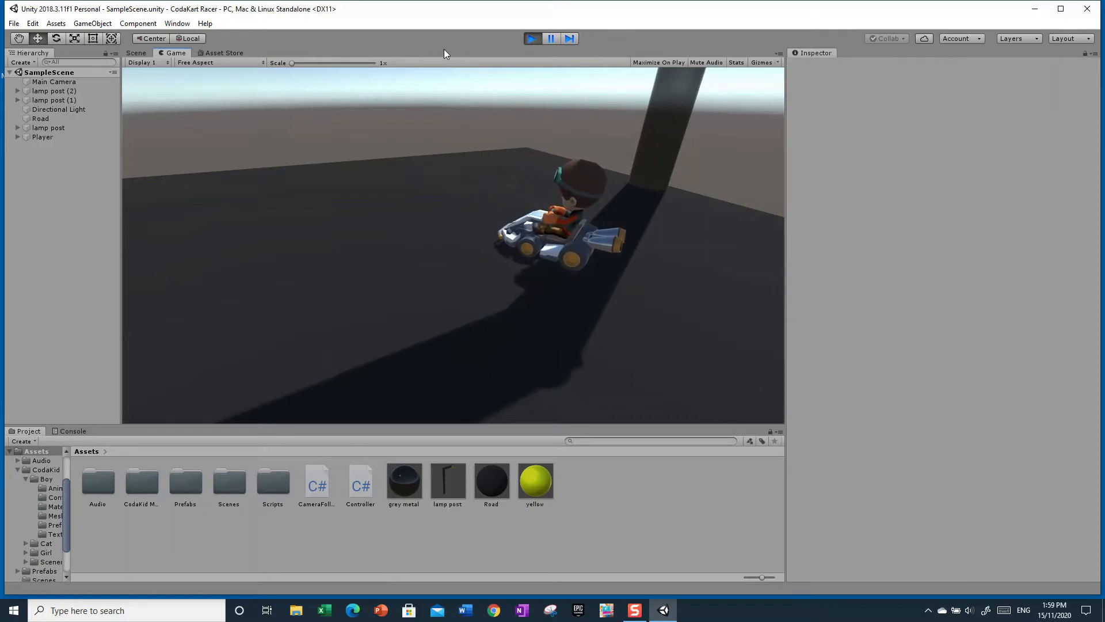
pyautogui.press('Up')
pyautogui.press('Right')
pyautogui.press('Down')
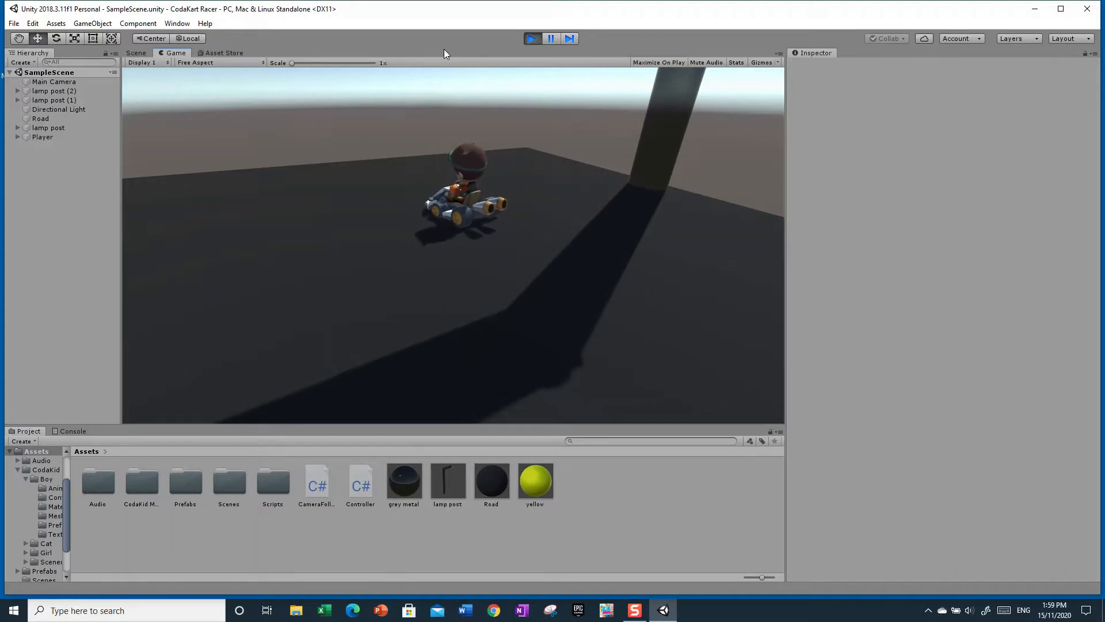
pyautogui.press('Up')
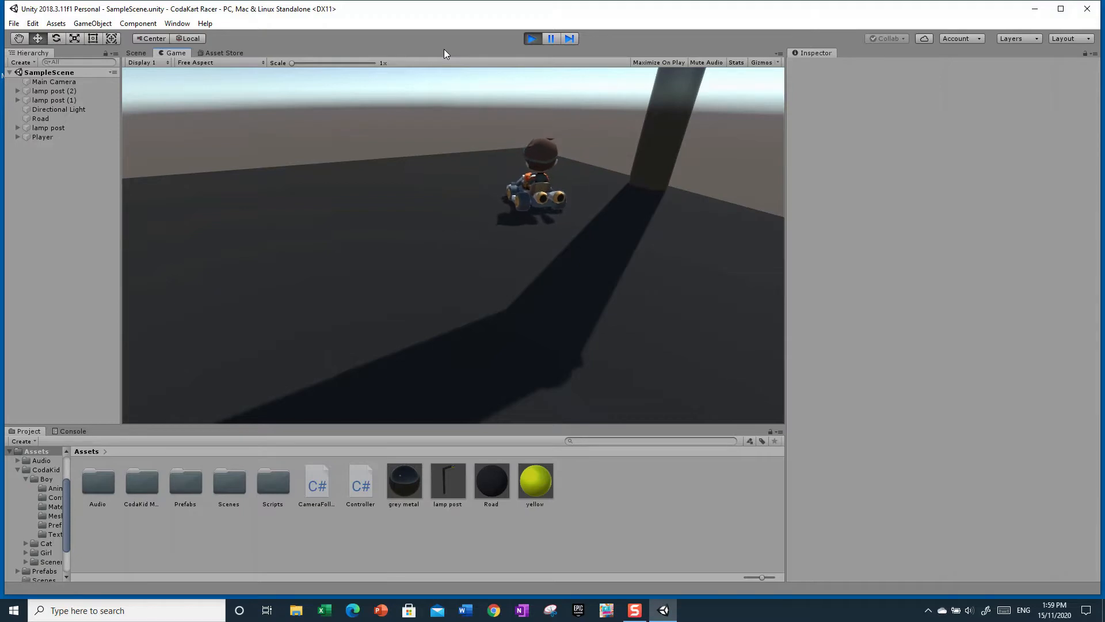
pyautogui.press('Up')
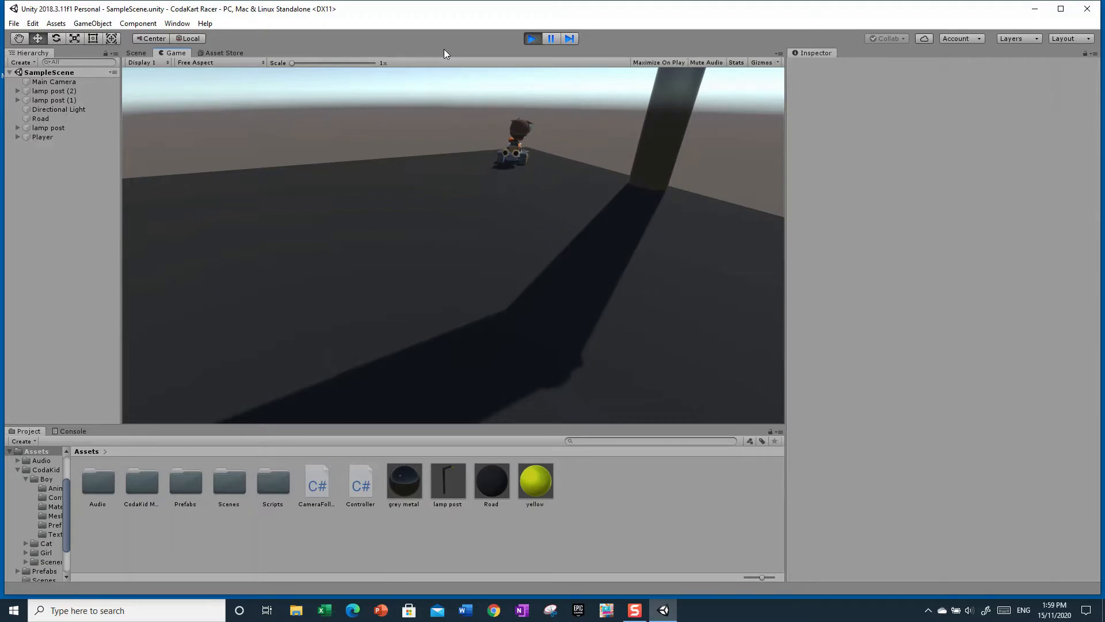
pyautogui.press('Down')
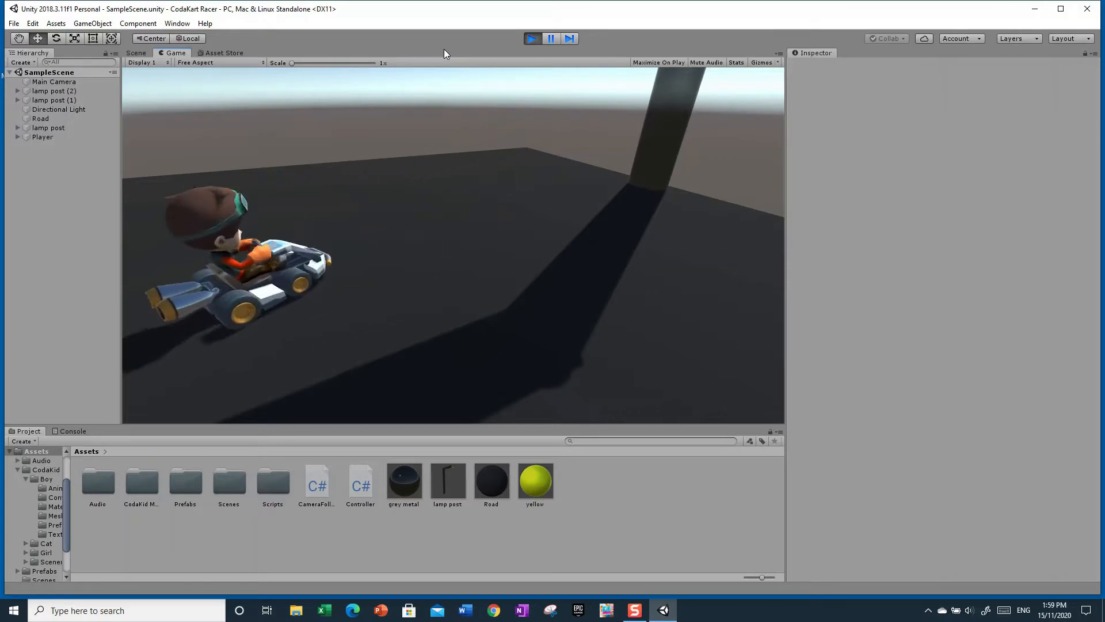
pyautogui.press('Up')
pyautogui.press('Down')
pyautogui.press('Up')
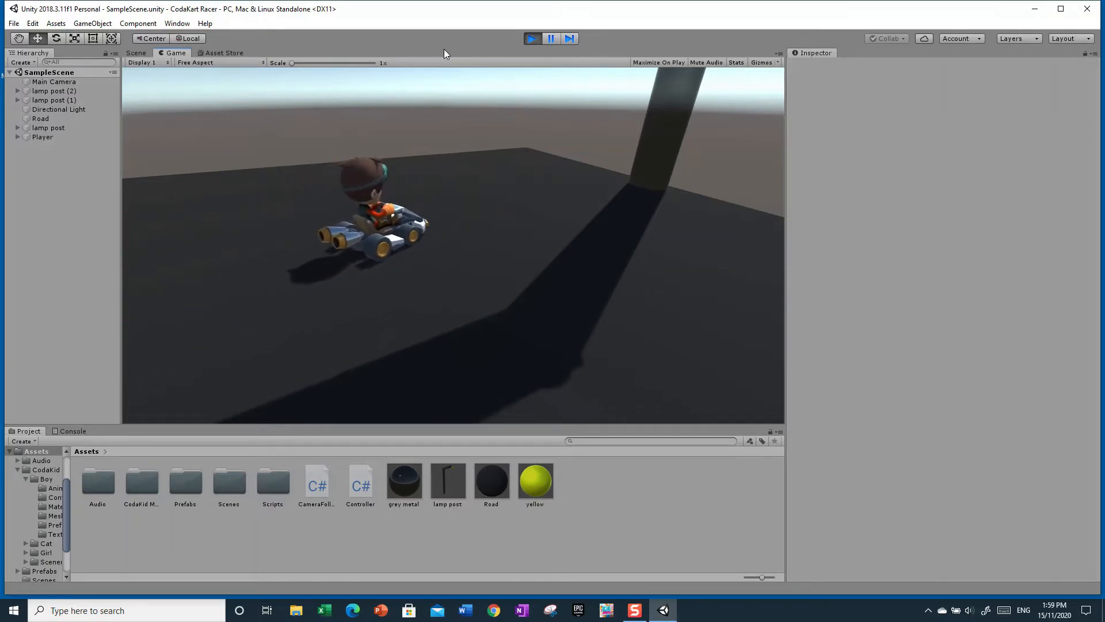
pyautogui.press('Left')
pyautogui.press('Down')
pyautogui.press('Down')
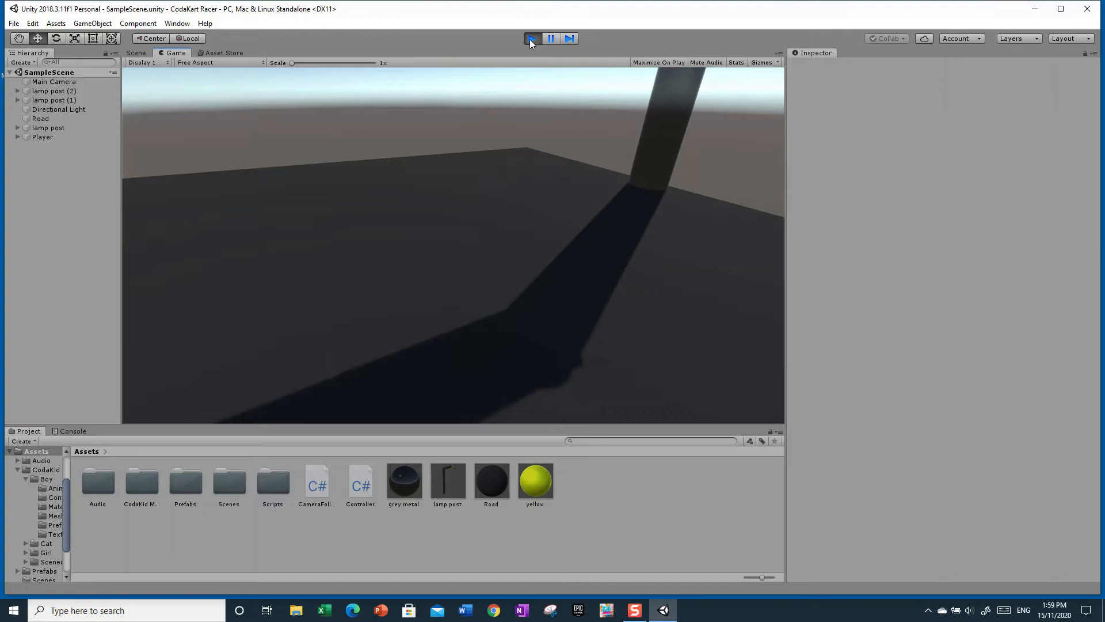
pyautogui.click(529, 39)
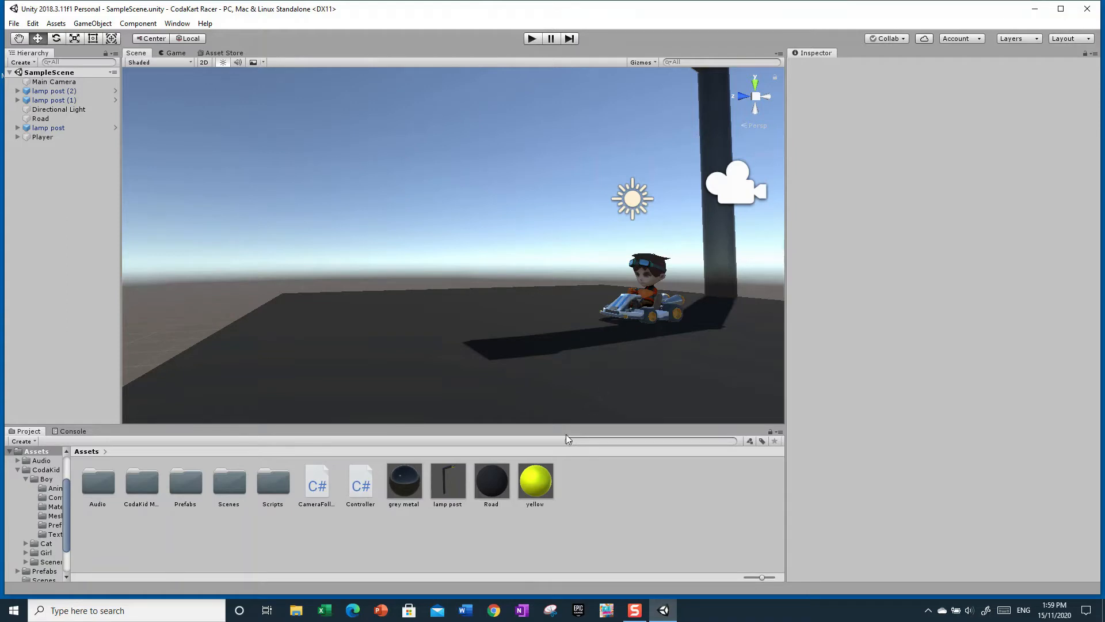
# Delete the existing CameraFollow script from the Assets folder
pyautogui.click(321, 488)
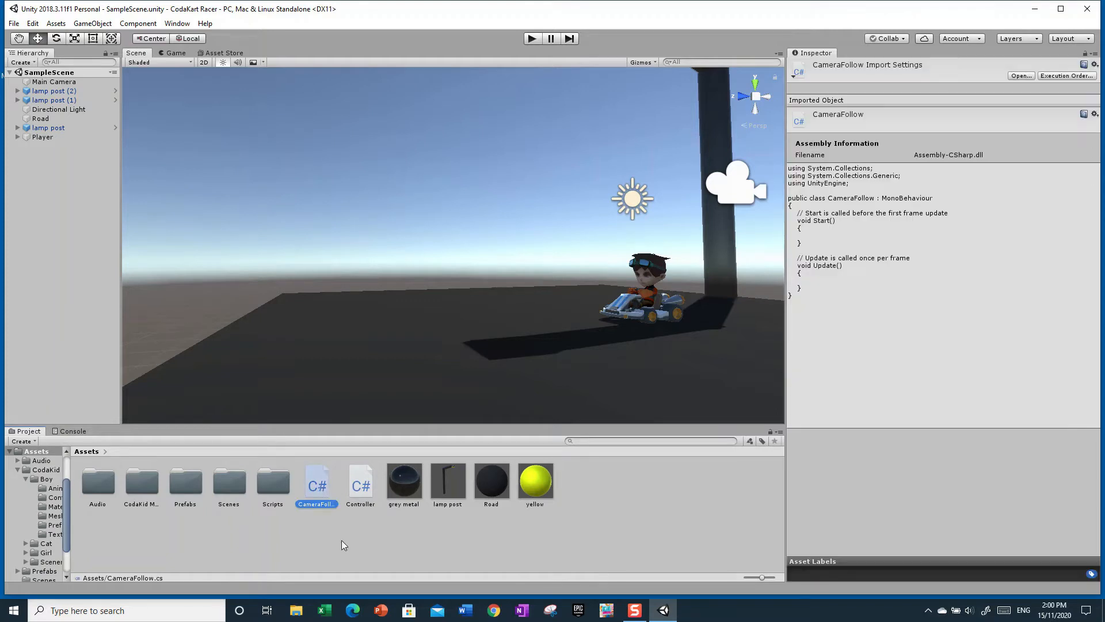
pyautogui.rightClick(325, 497)
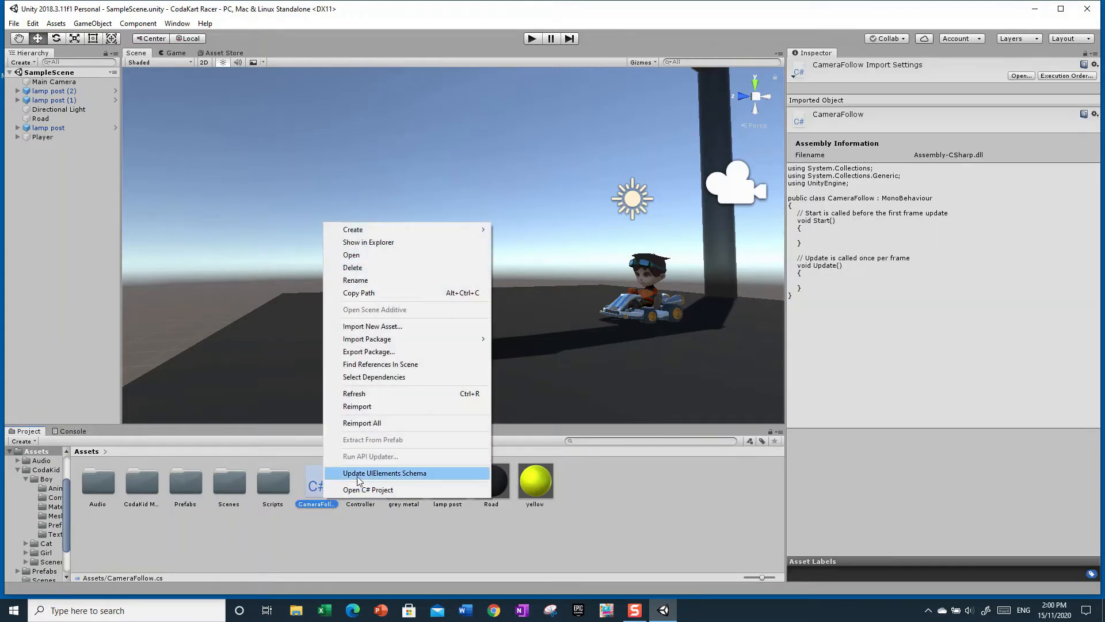
pyautogui.click(357, 268)
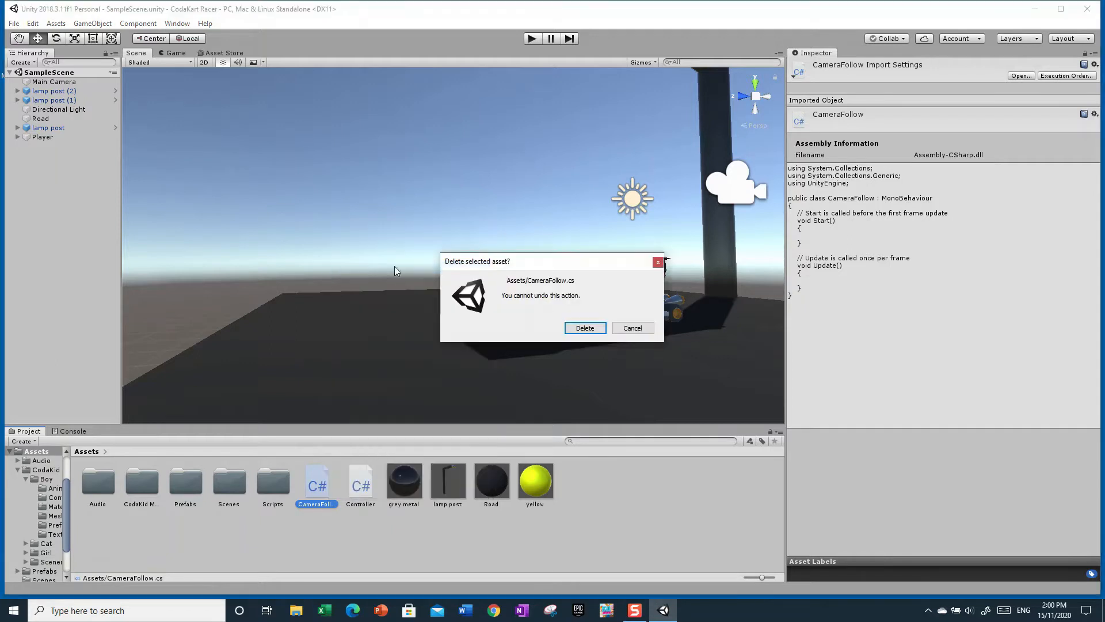
pyautogui.click(585, 327)
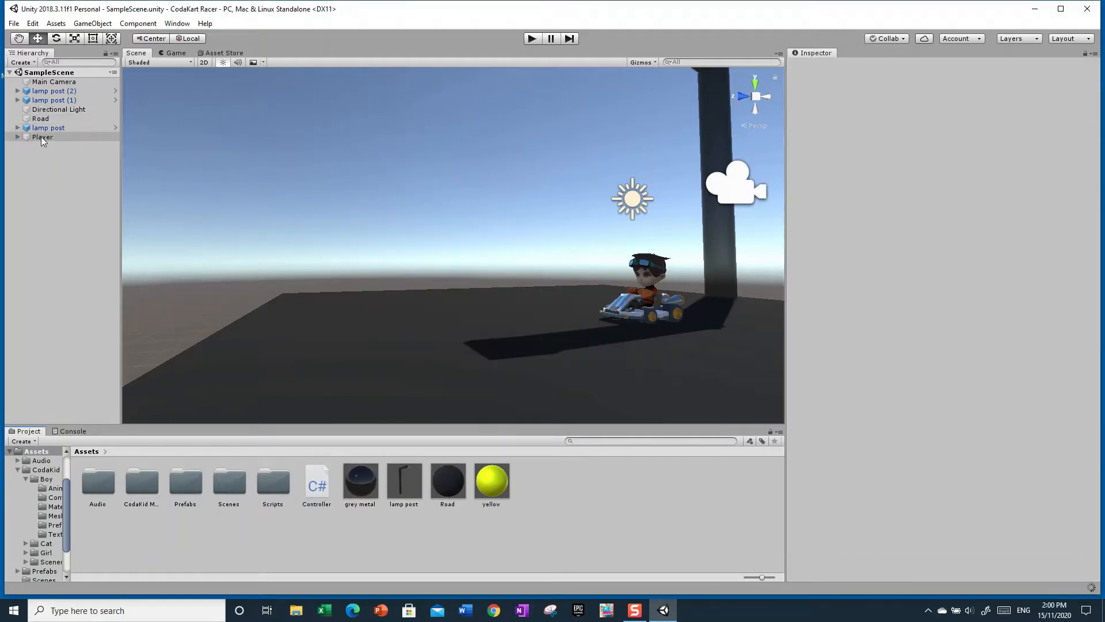
pyautogui.click(39, 138)
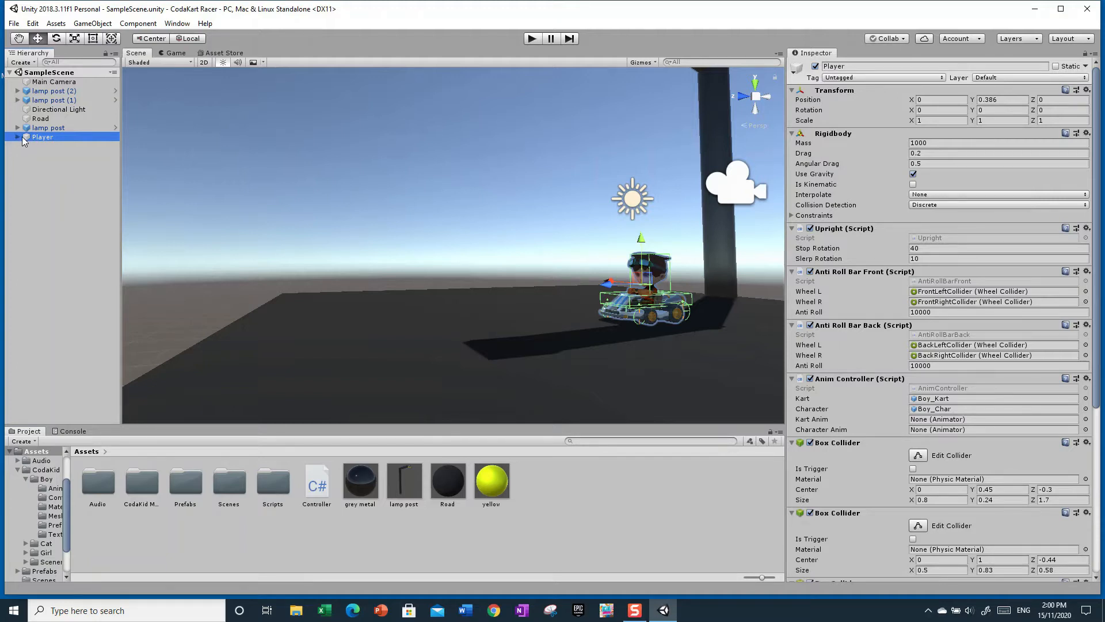
pyautogui.click(17, 137)
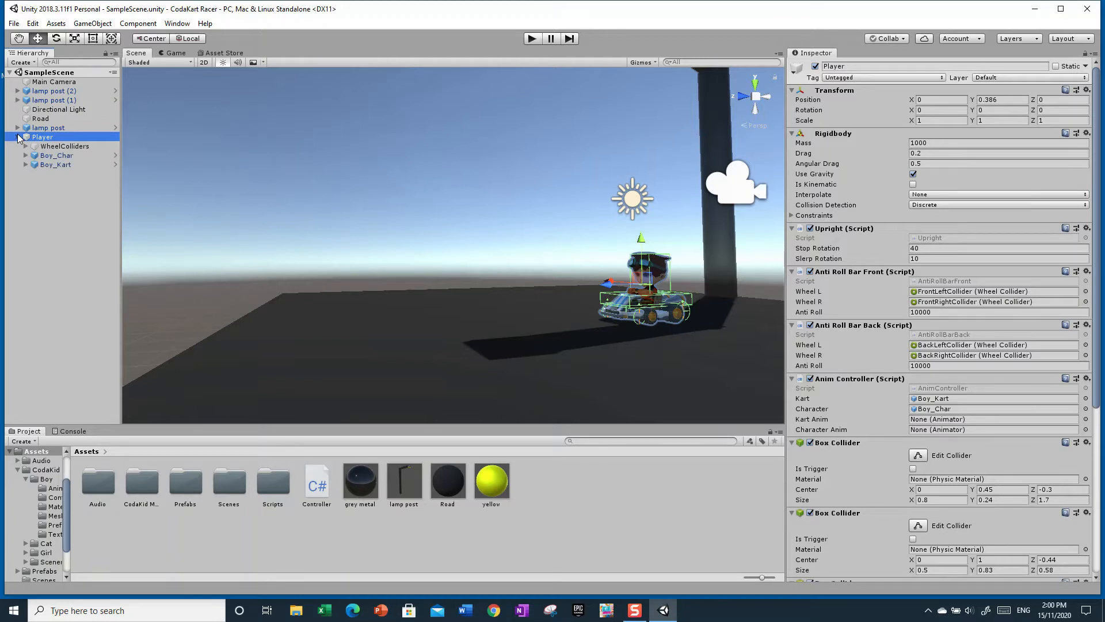
pyautogui.click(18, 137)
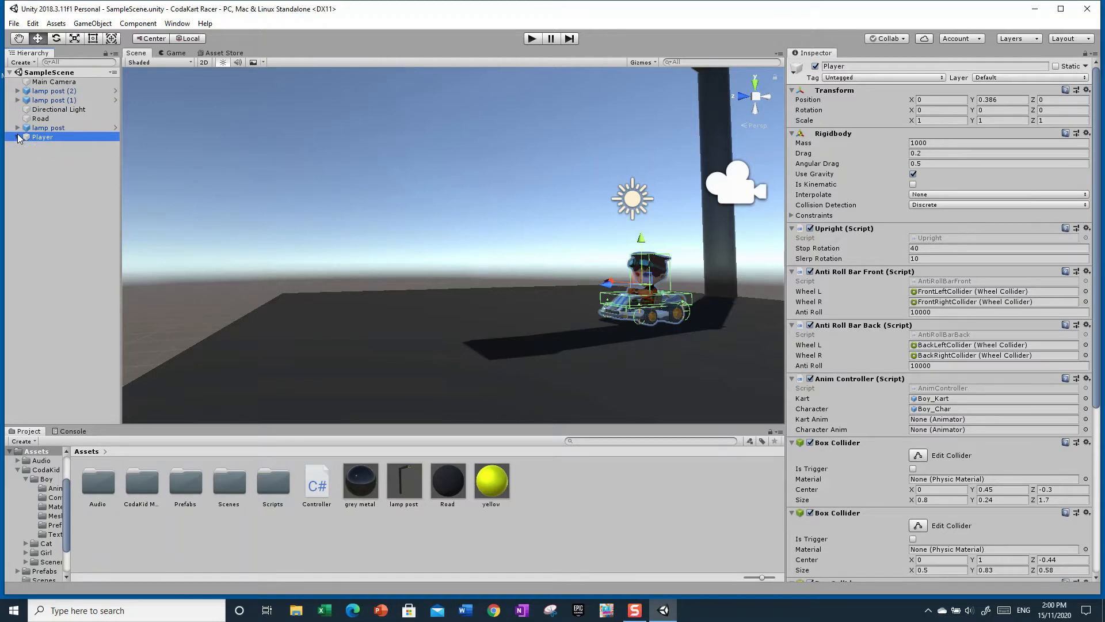
# Create a C# script named CameraFollow in the Assets folder
pyautogui.rightClick(578, 479)
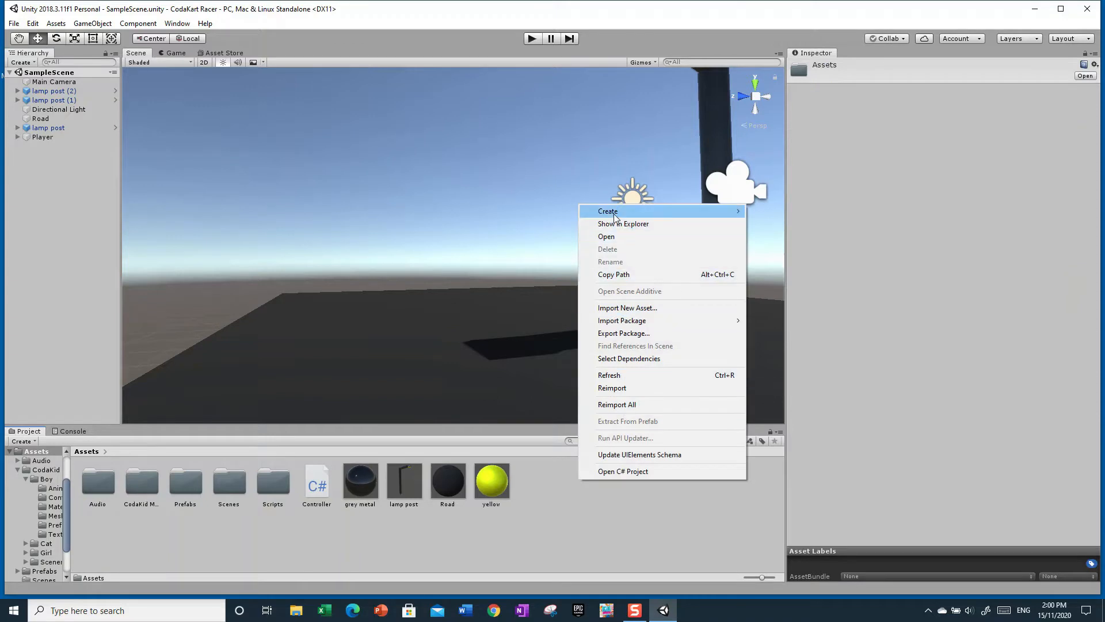
pyautogui.moveTo(615, 216)
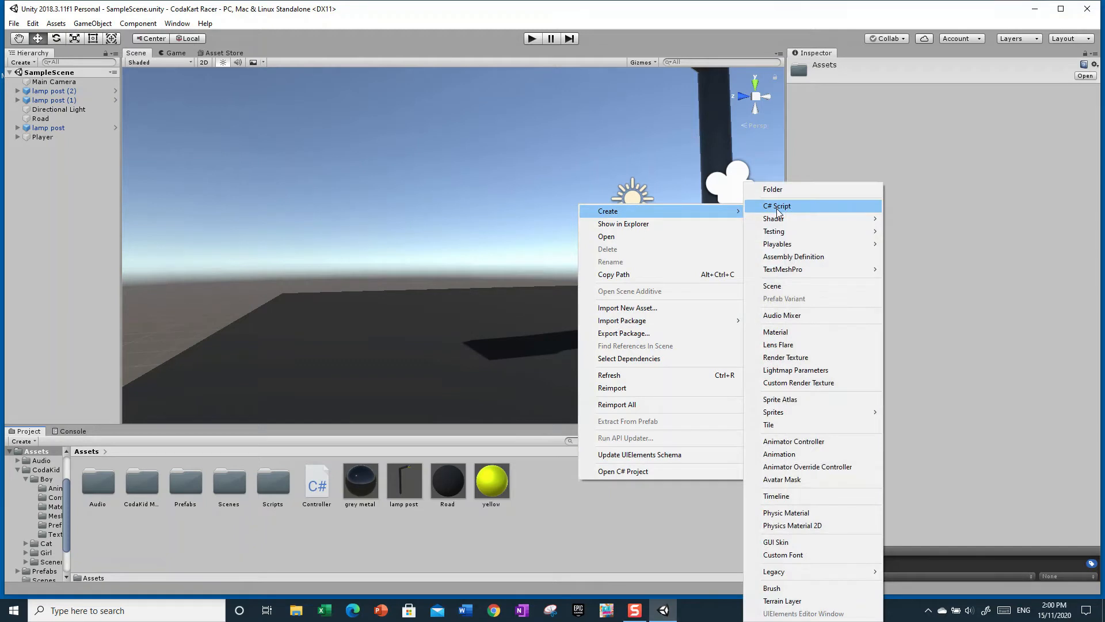
pyautogui.click(778, 207)
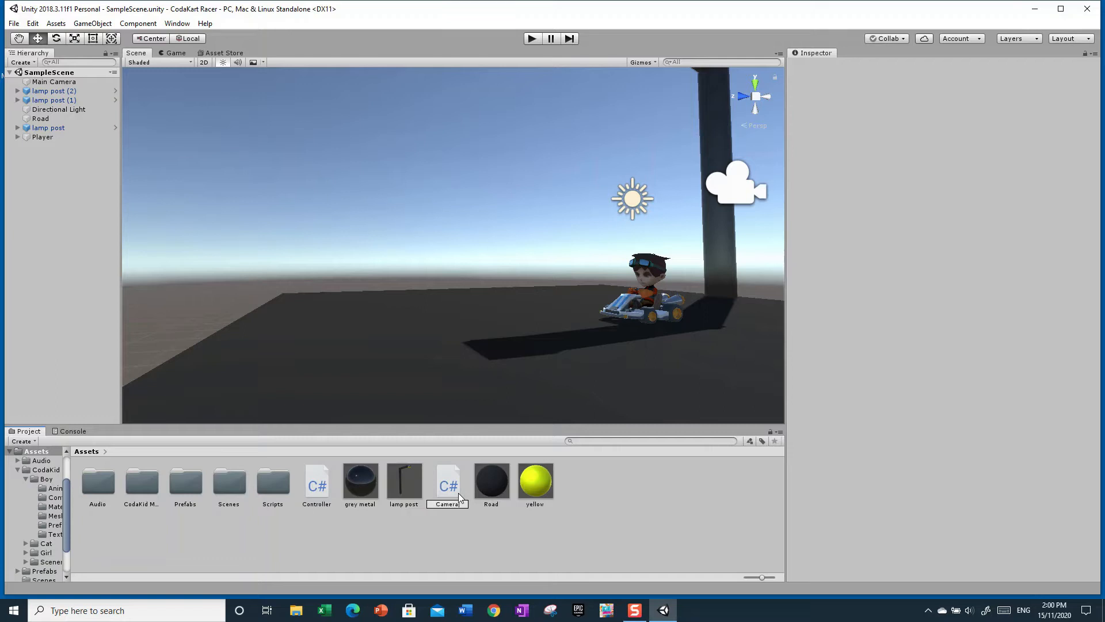
pyautogui.write('Follow')
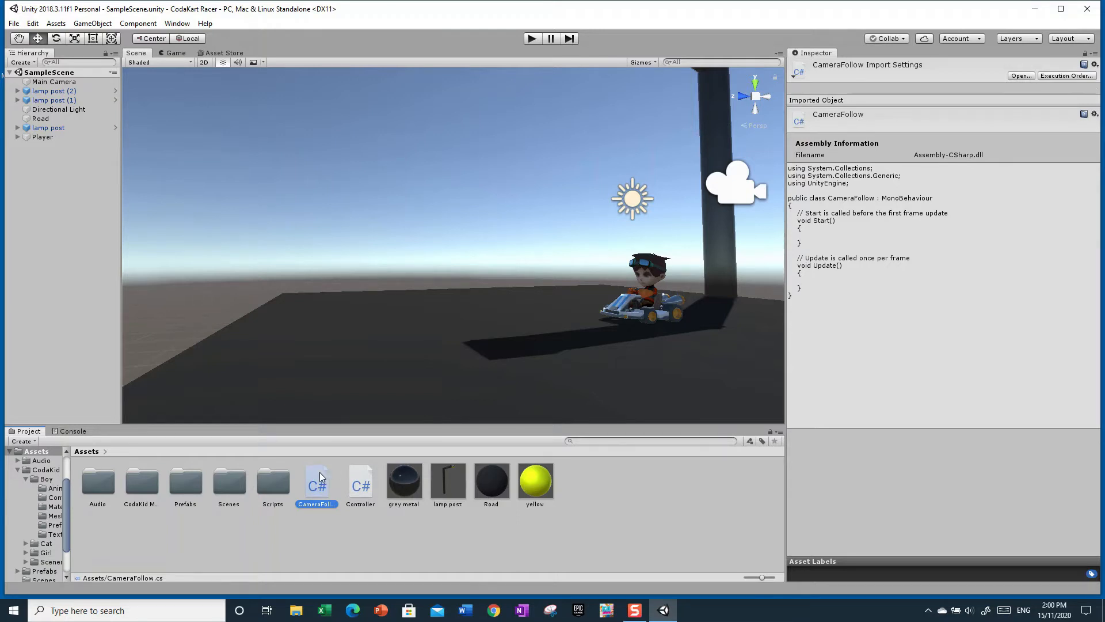
# Open the CameraFollow script in Visual Studio and examine its class declaration
pyautogui.doubleClick(319, 472)
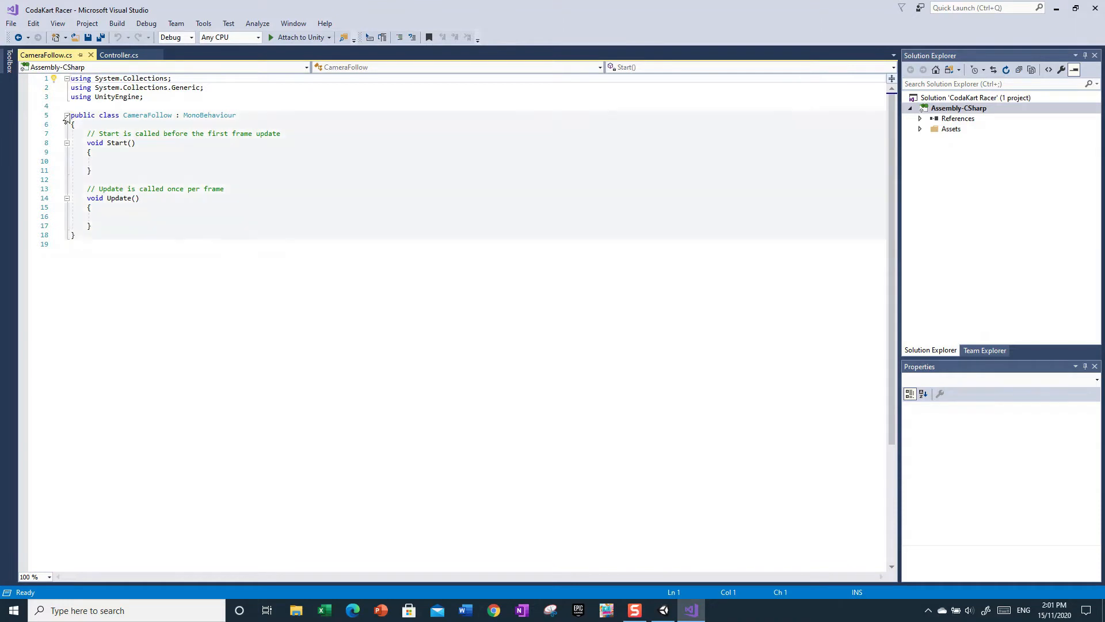
pyautogui.click(94, 114)
pyautogui.moveTo(95, 113); pyautogui.dragTo(172, 116)
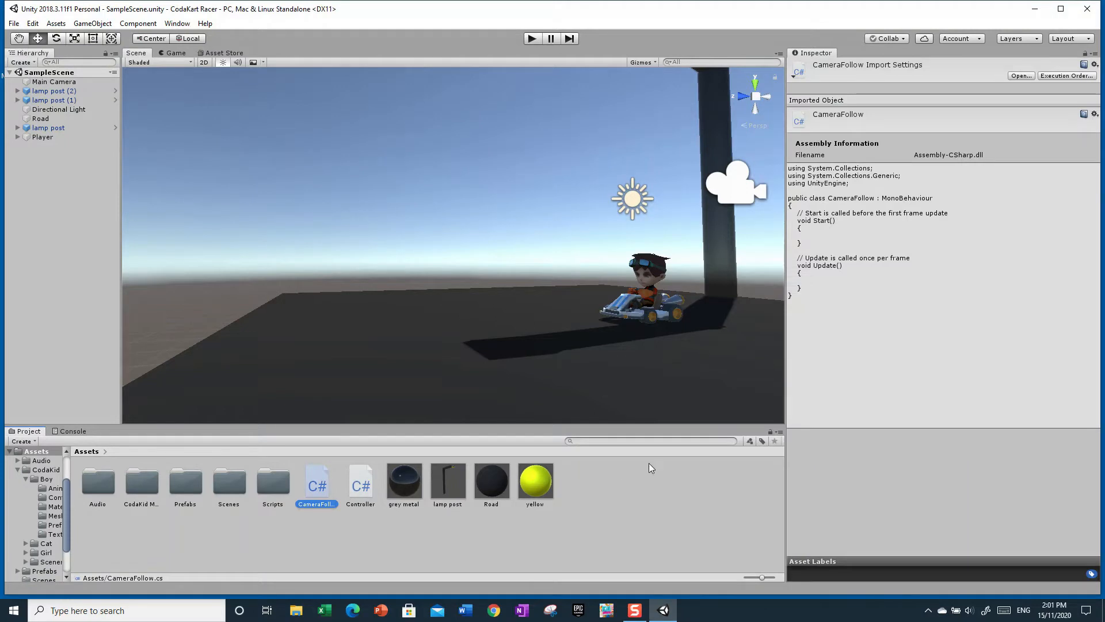
# Back in Unity, create another C# script in the Assets folder, keeping its default name
pyautogui.rightClick(648, 463)
pyautogui.moveTo(720, 195)
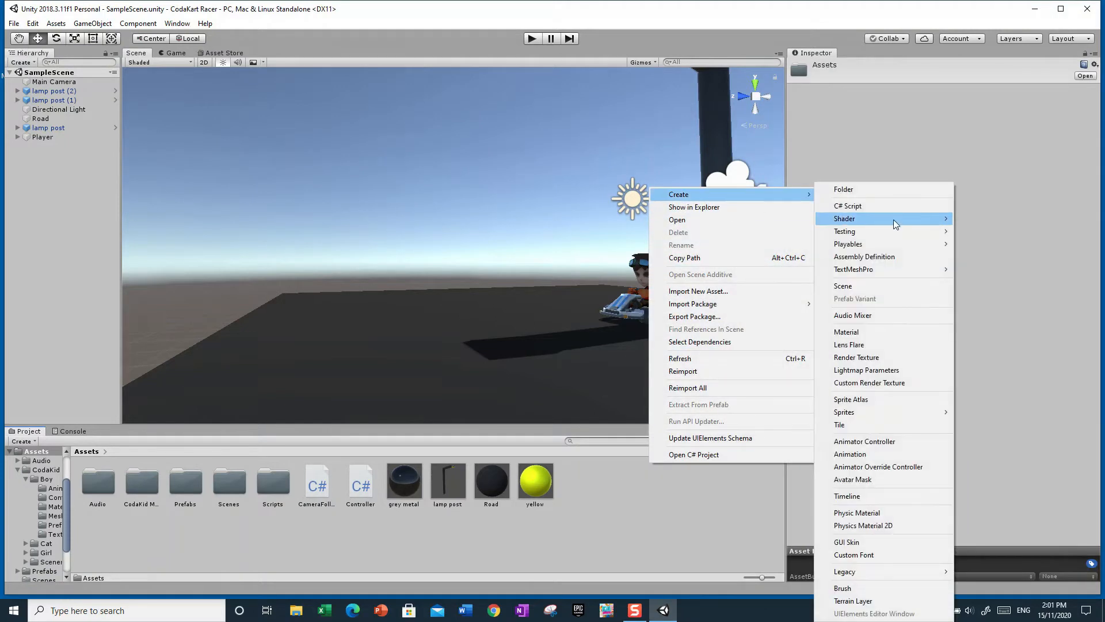
pyautogui.click(879, 208)
pyautogui.press('Return')
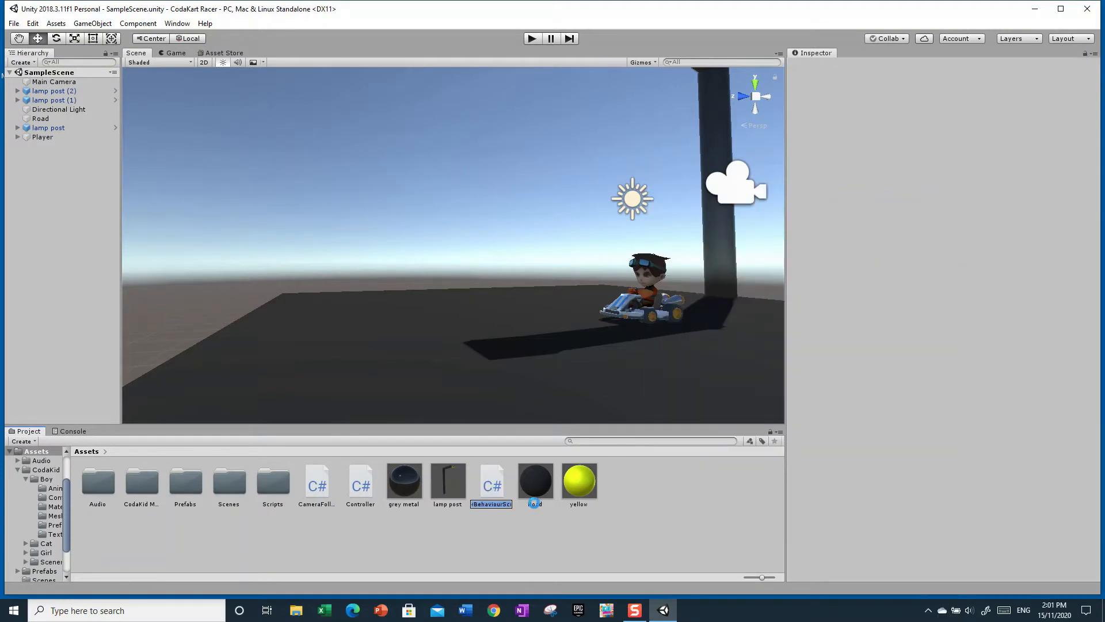
# Rename the default-named script in the Assets folder as hsbkjf
pyautogui.rightClick(492, 506)
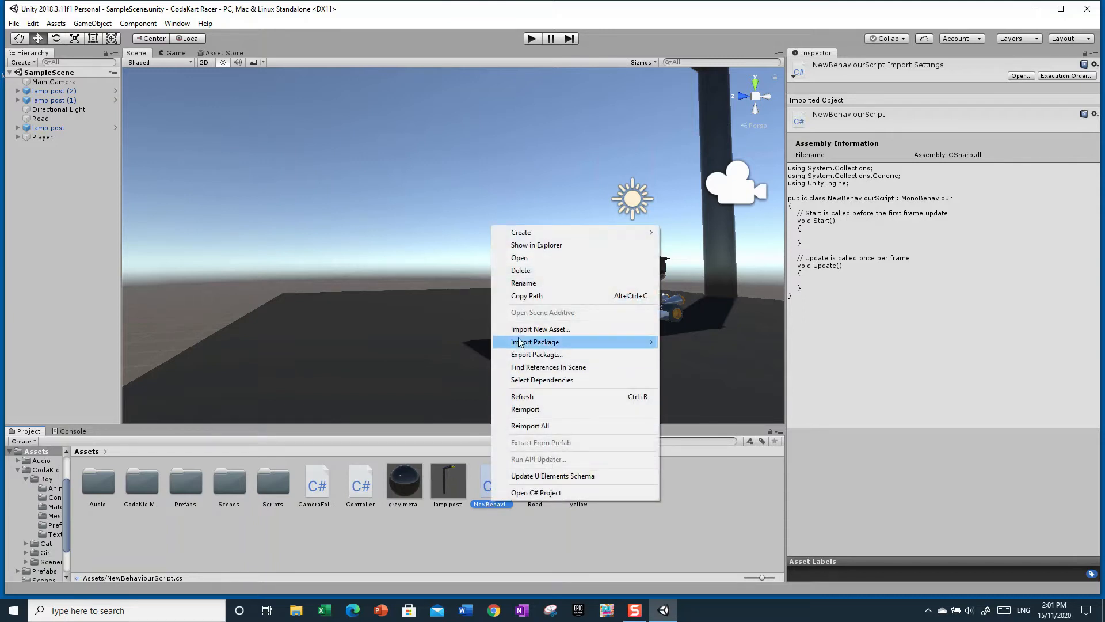
pyautogui.click(521, 283)
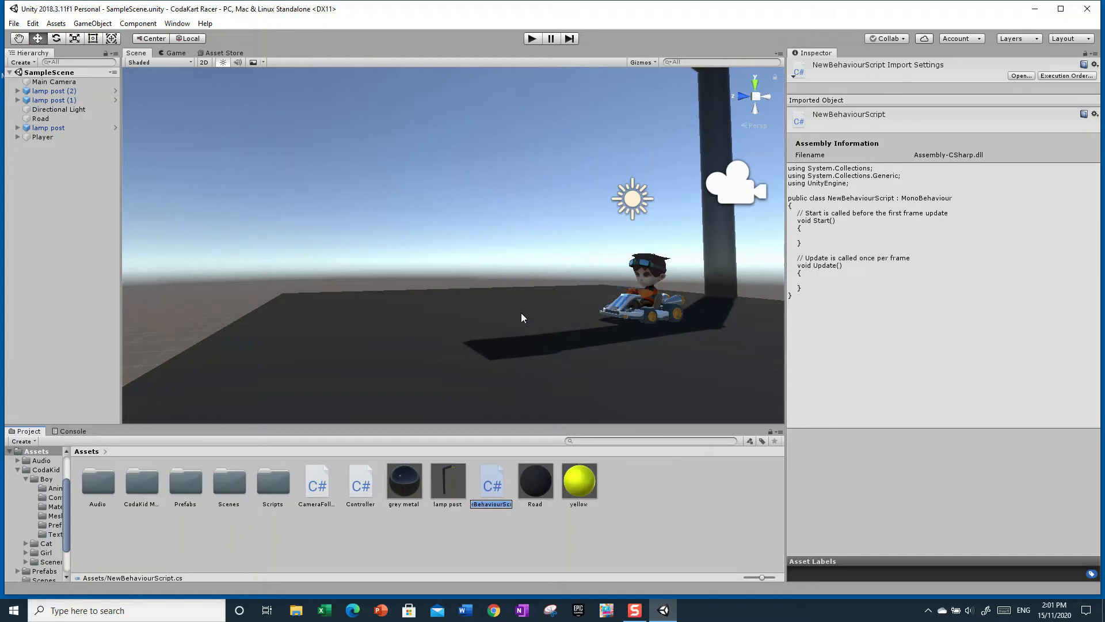
pyautogui.press('BackSpace')
pyautogui.write('hsbkjf')
pyautogui.press('Return')
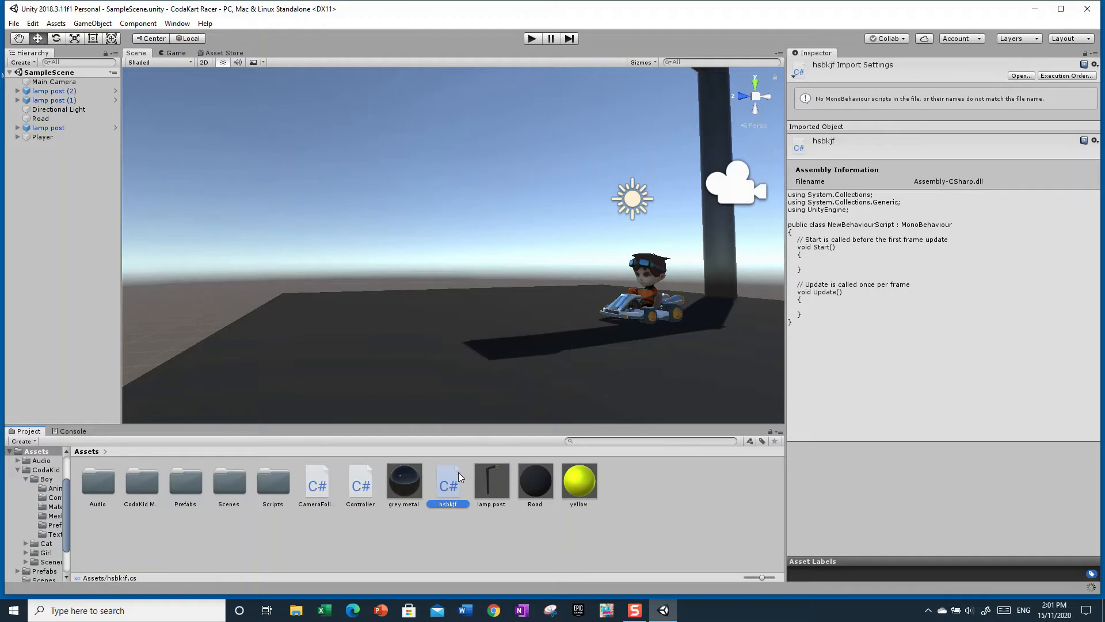
# Open the hsbkjf script in Visual Studio, compare its class name with the file name, and close Visual Studio
pyautogui.doubleClick(458, 472)
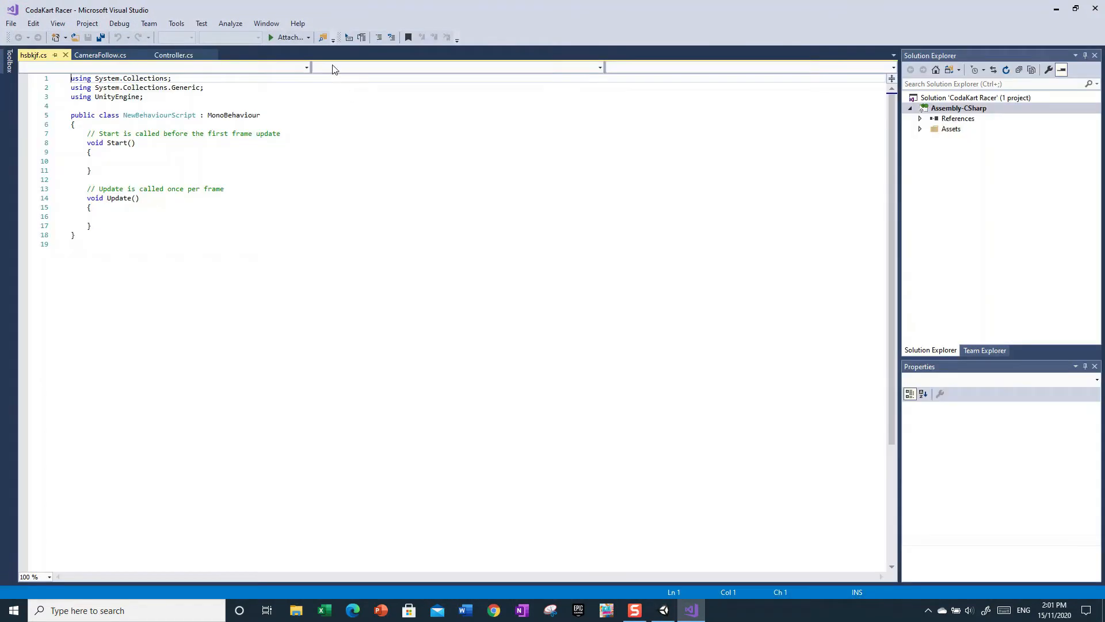
pyautogui.moveTo(131, 115); pyautogui.dragTo(198, 111)
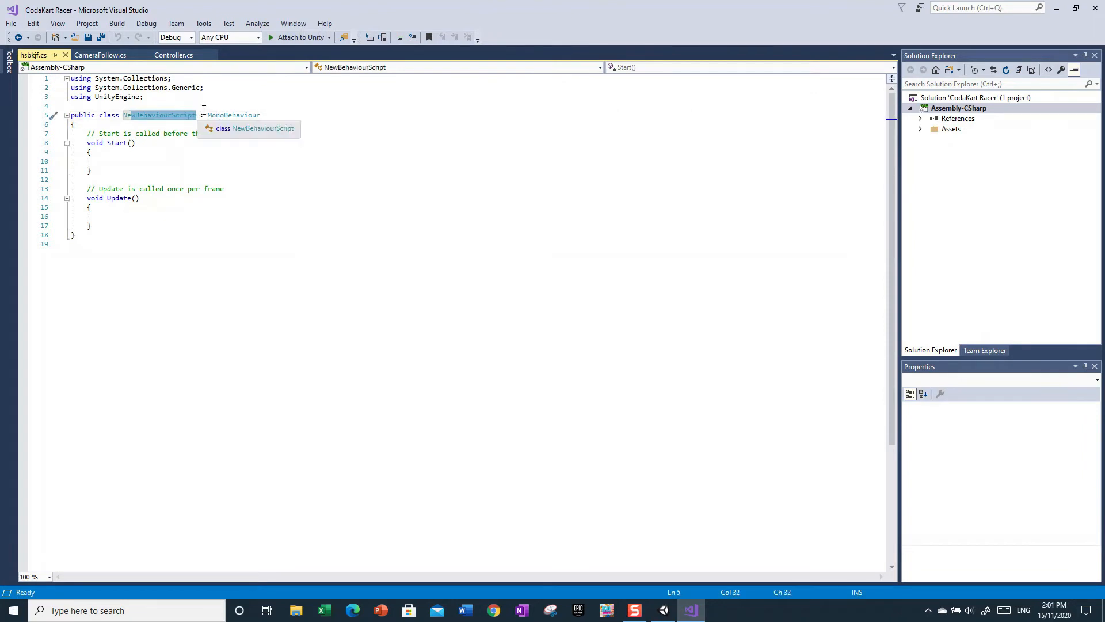
pyautogui.click(1094, 8)
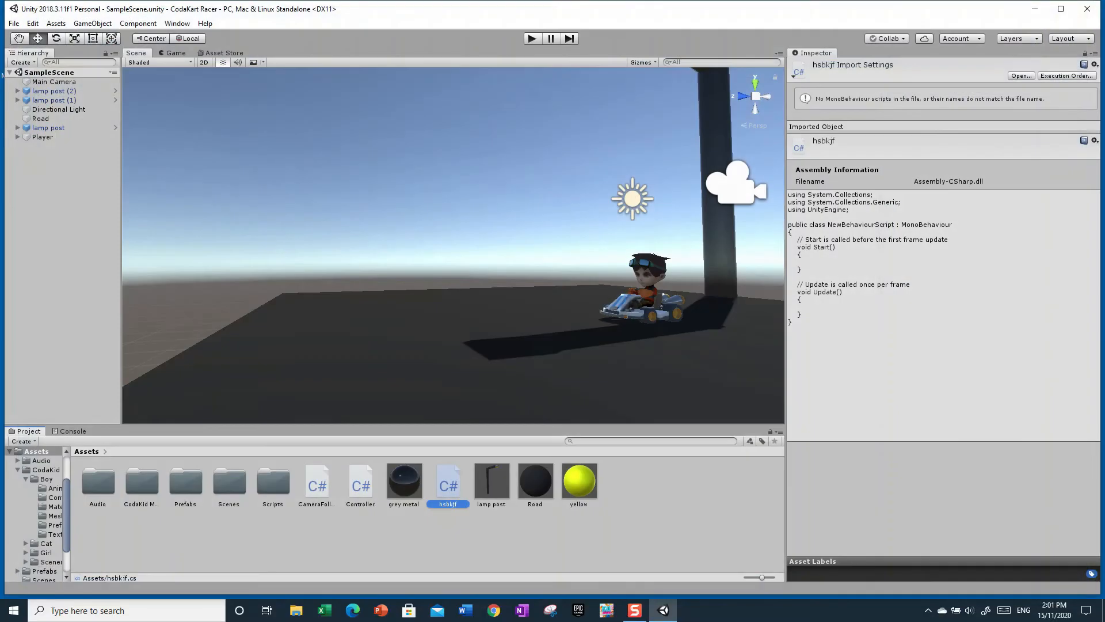
# Delete the hsbkjf script from the Assets folder
pyautogui.rightClick(454, 486)
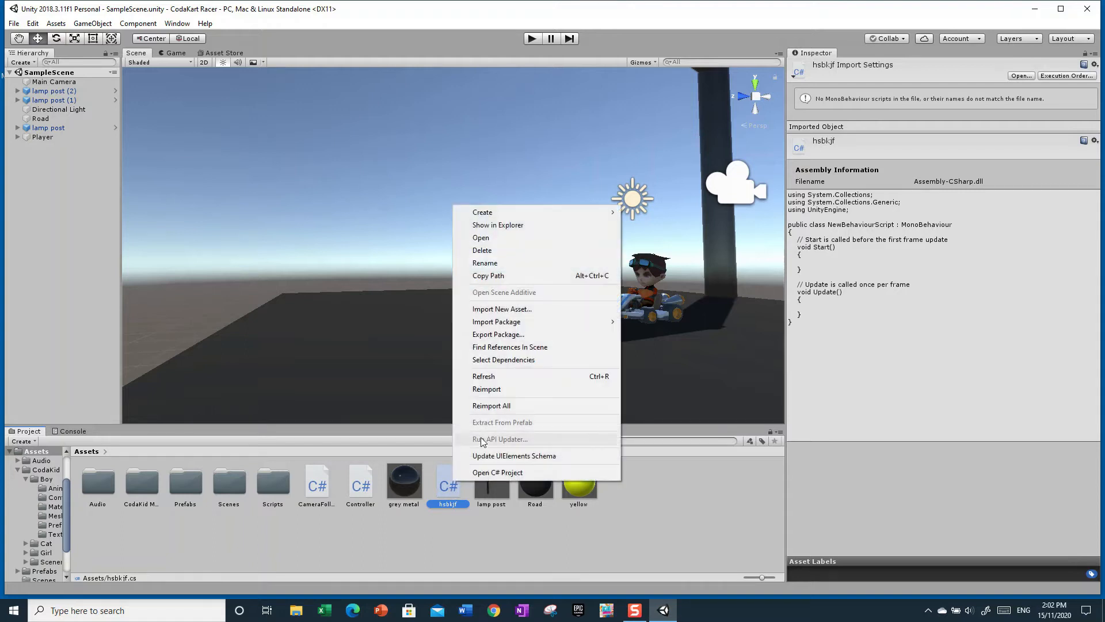
pyautogui.click(490, 251)
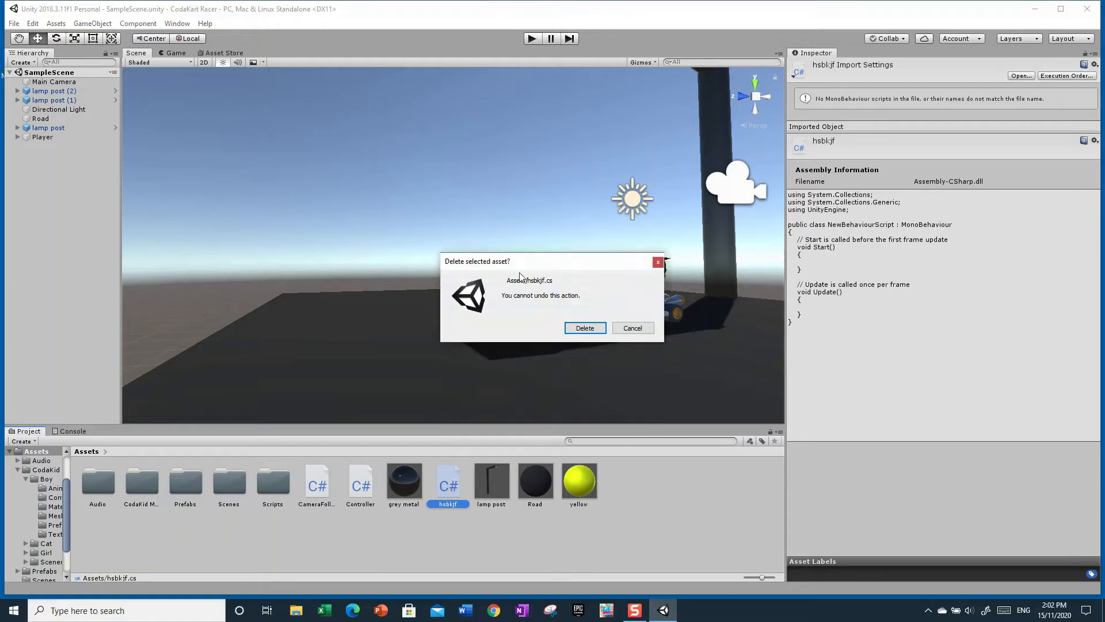
pyautogui.click(582, 328)
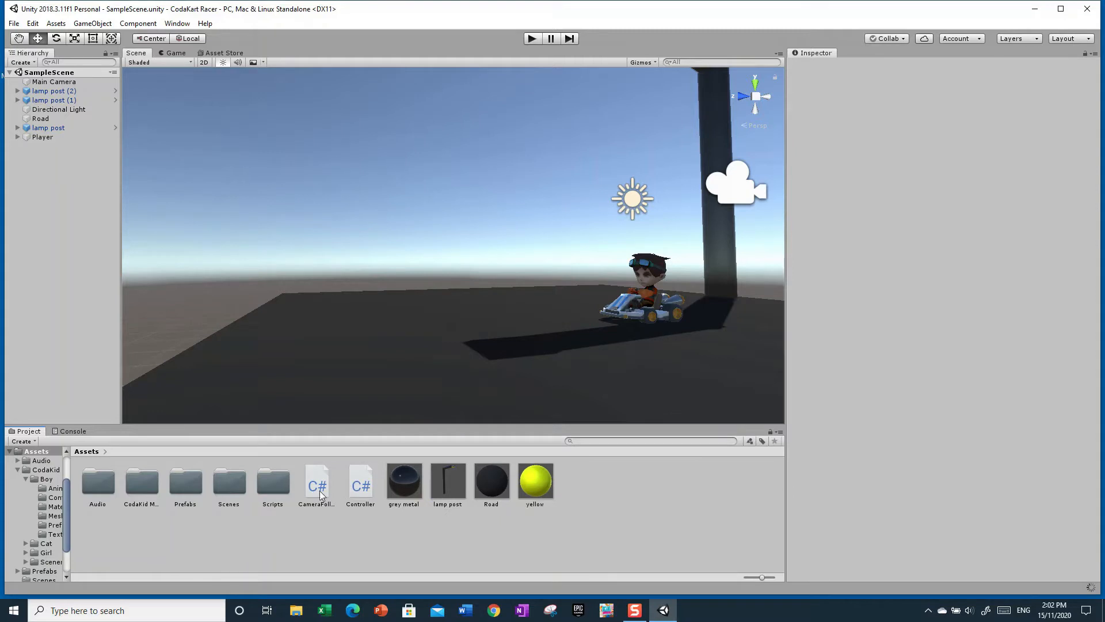
pyautogui.click(321, 495)
# Create another C# script in the Assets folder, leave its default name, and delete it again
pyautogui.rightClick(606, 499)
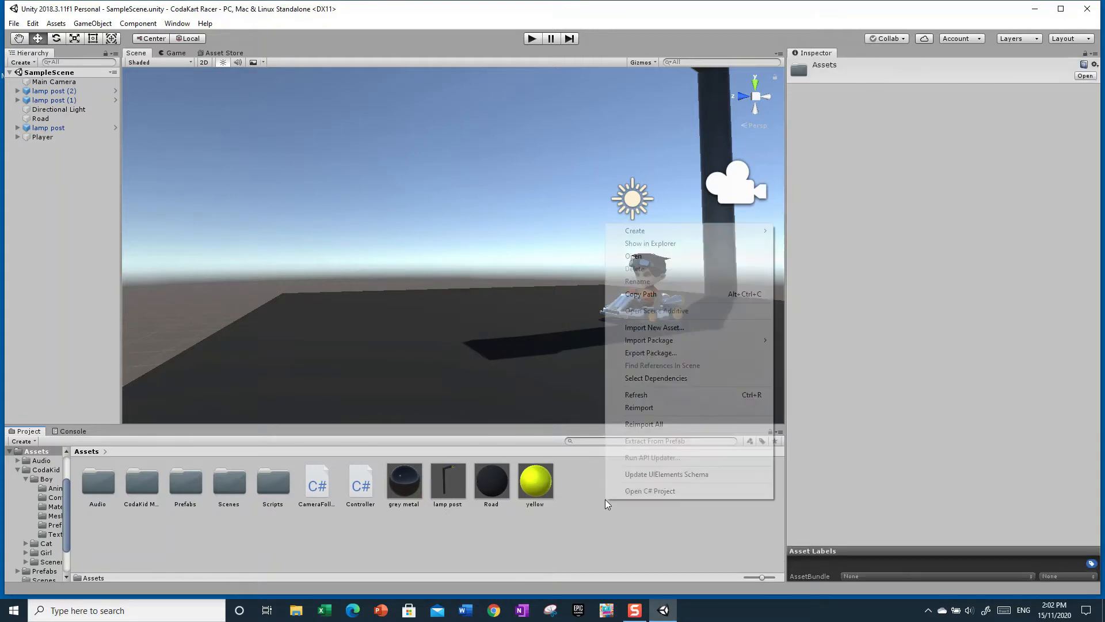
pyautogui.moveTo(654, 231)
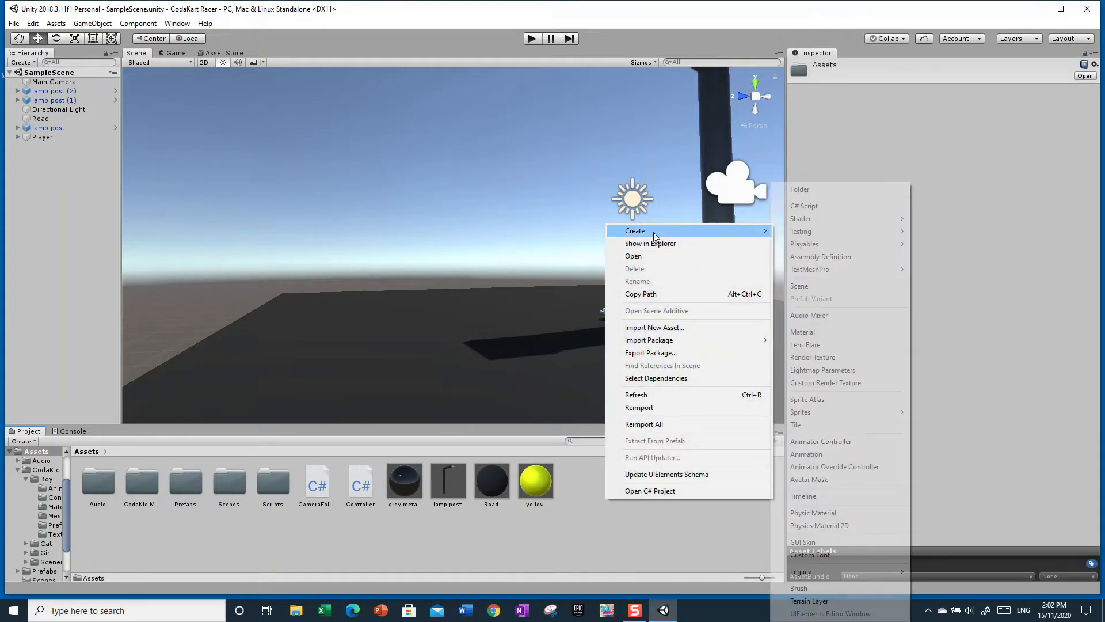
pyautogui.click(801, 209)
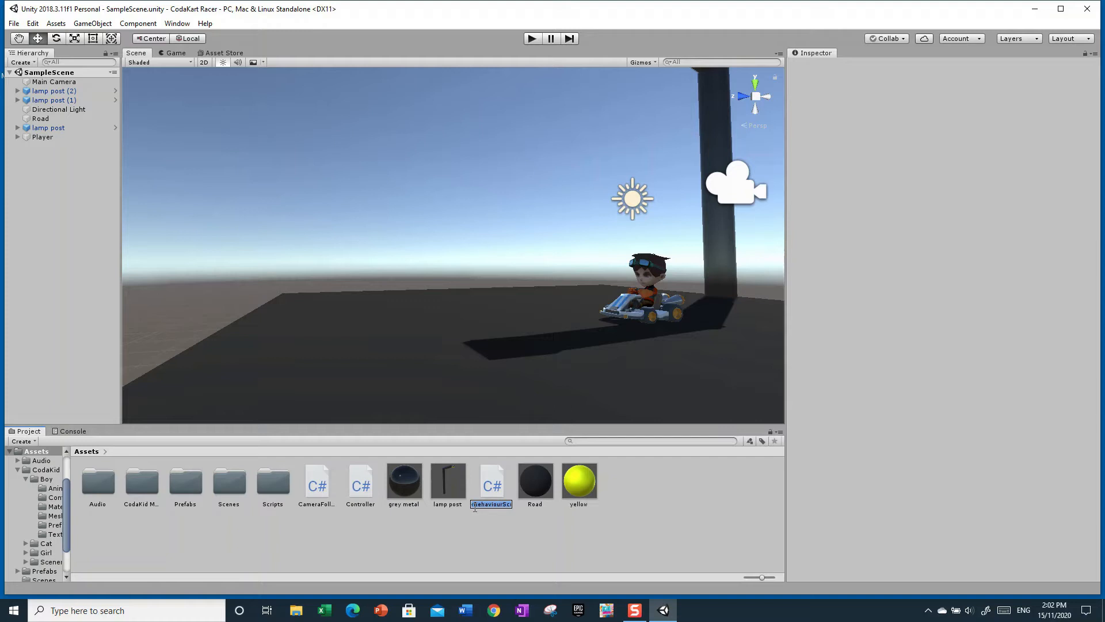
pyautogui.press('BackSpace')
pyautogui.click(488, 473)
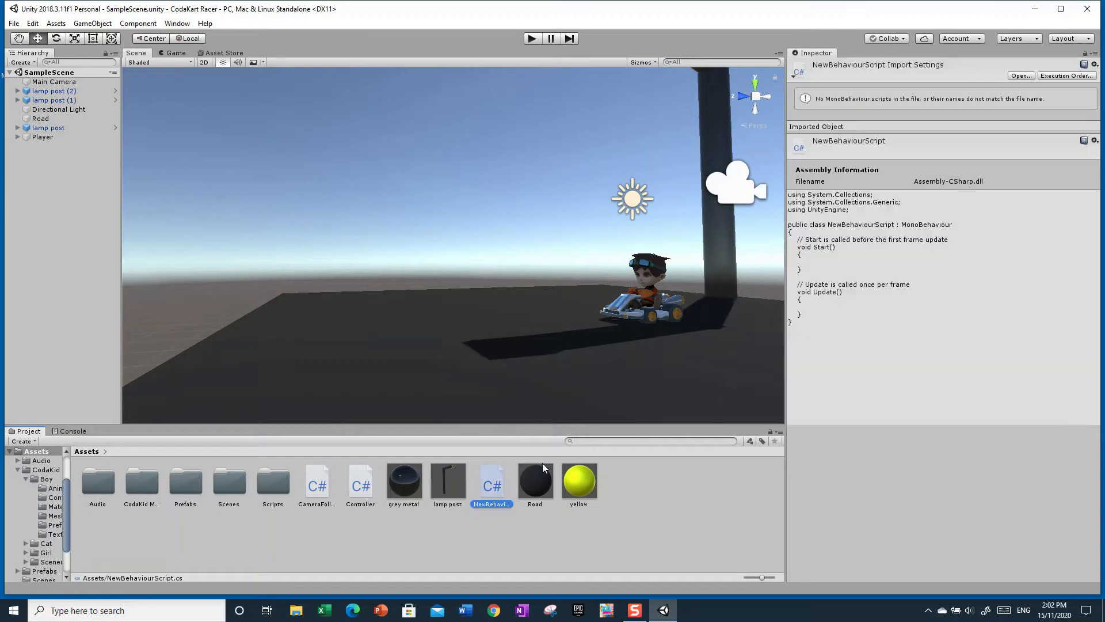
pyautogui.rightClick(512, 471)
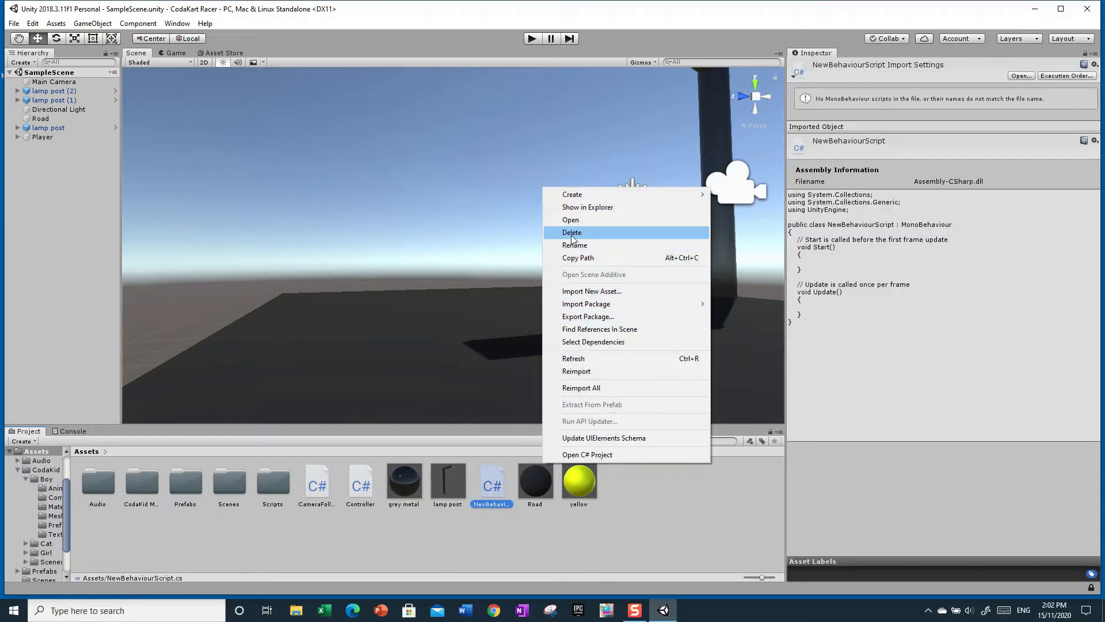
pyautogui.click(575, 232)
pyautogui.click(583, 328)
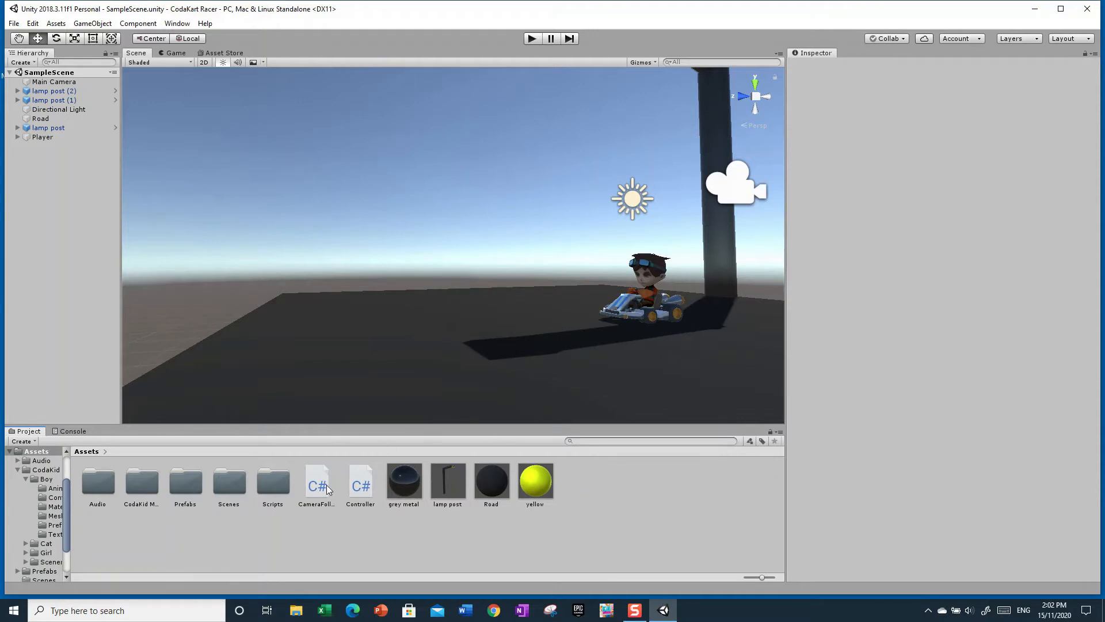
# Attach the CameraFollow script to the Main Camera and check its components
pyautogui.moveTo(327, 488); pyautogui.dragTo(74, 87)
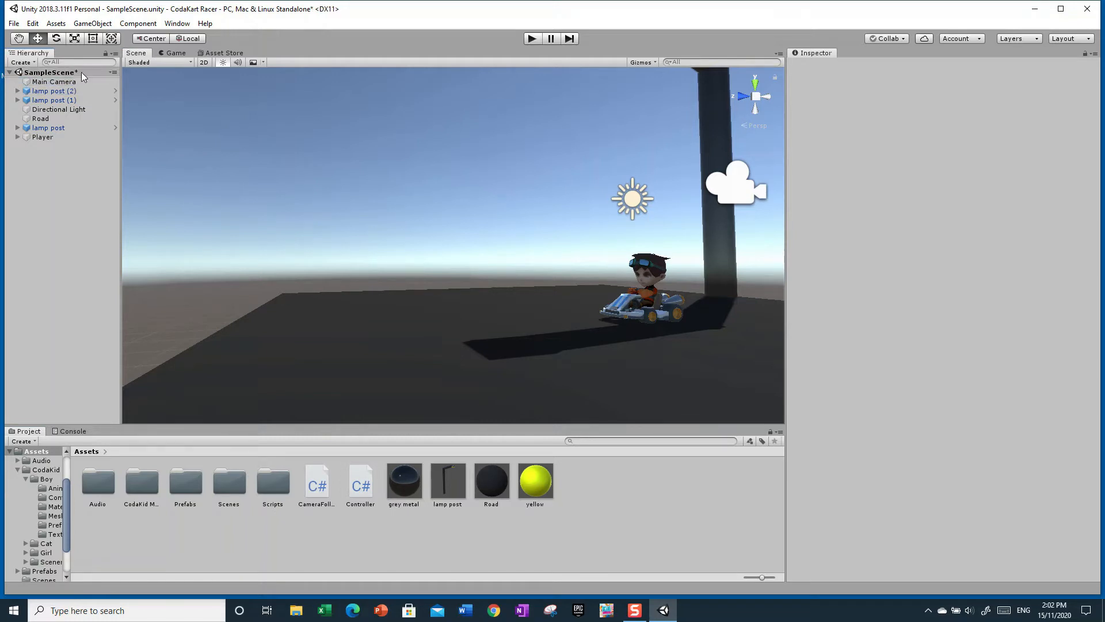
pyautogui.click(42, 84)
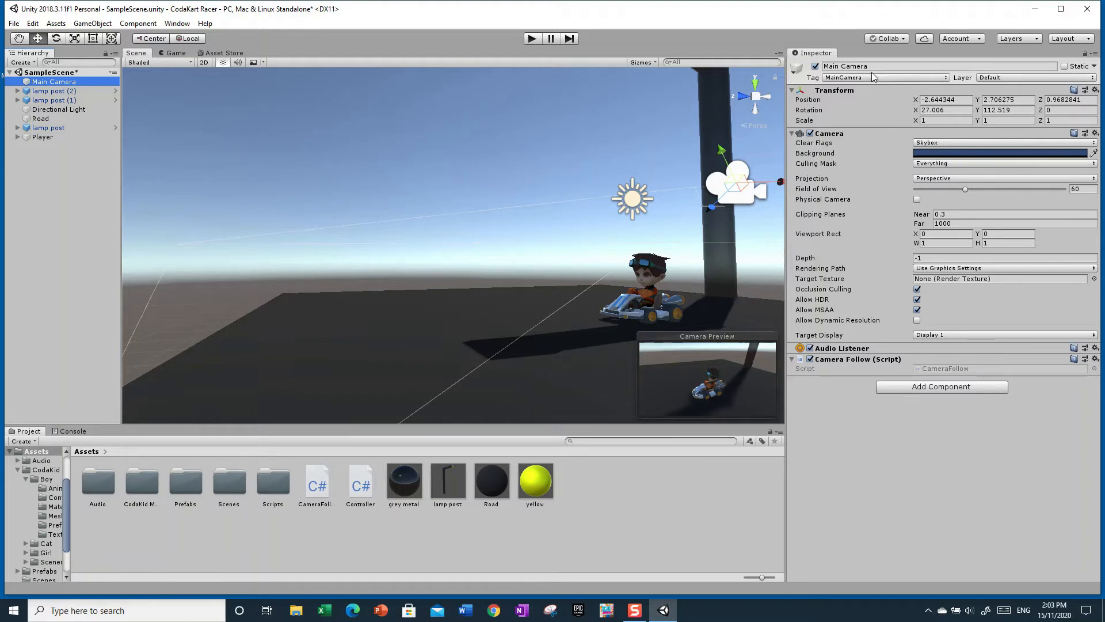
# Rename the Main Camera object as Follow Camera
pyautogui.click(838, 67)
pyautogui.click(839, 66)
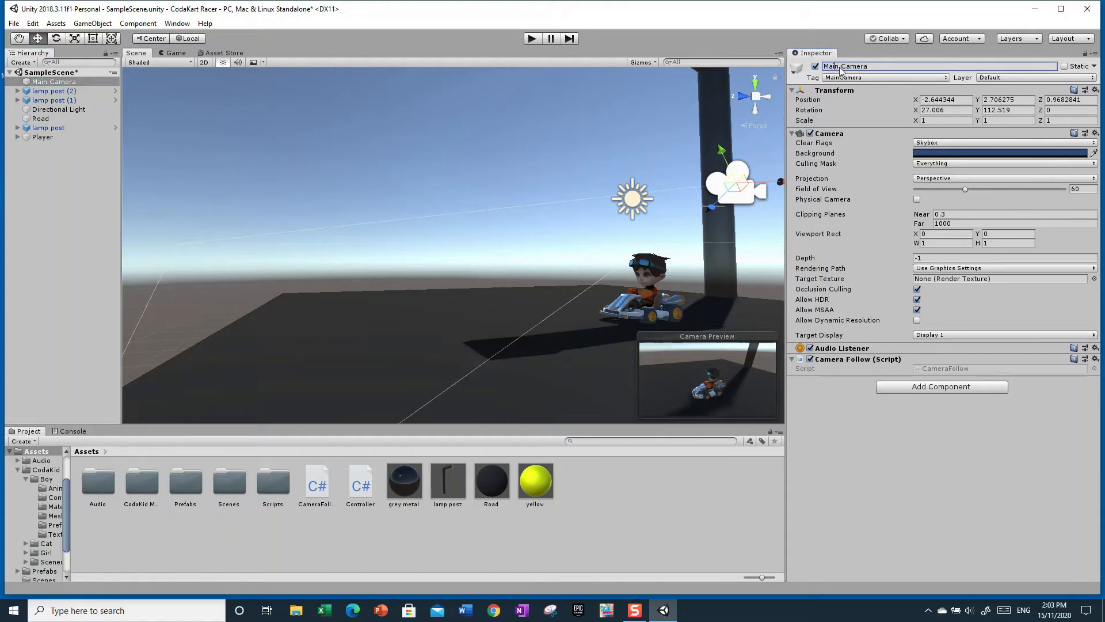
pyautogui.press('BackSpace')
pyautogui.press('BackSpace')
pyautogui.press('BackSpace')
pyautogui.press('BackSpace')
pyautogui.write('Follow')
pyautogui.press('Return')
# Attach the CameraCalculations script from Scripts/PlayerControl to the Follow Camera, return to the Assets folder, and check the camera's components
pyautogui.click(80, 451)
pyautogui.doubleClick(273, 487)
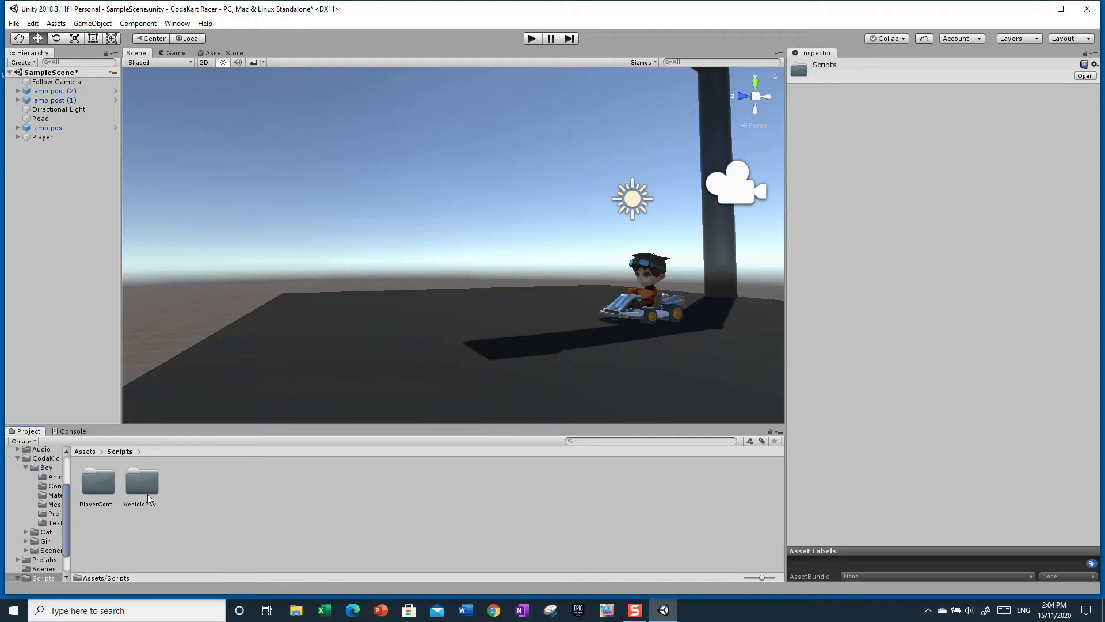
pyautogui.click(93, 485)
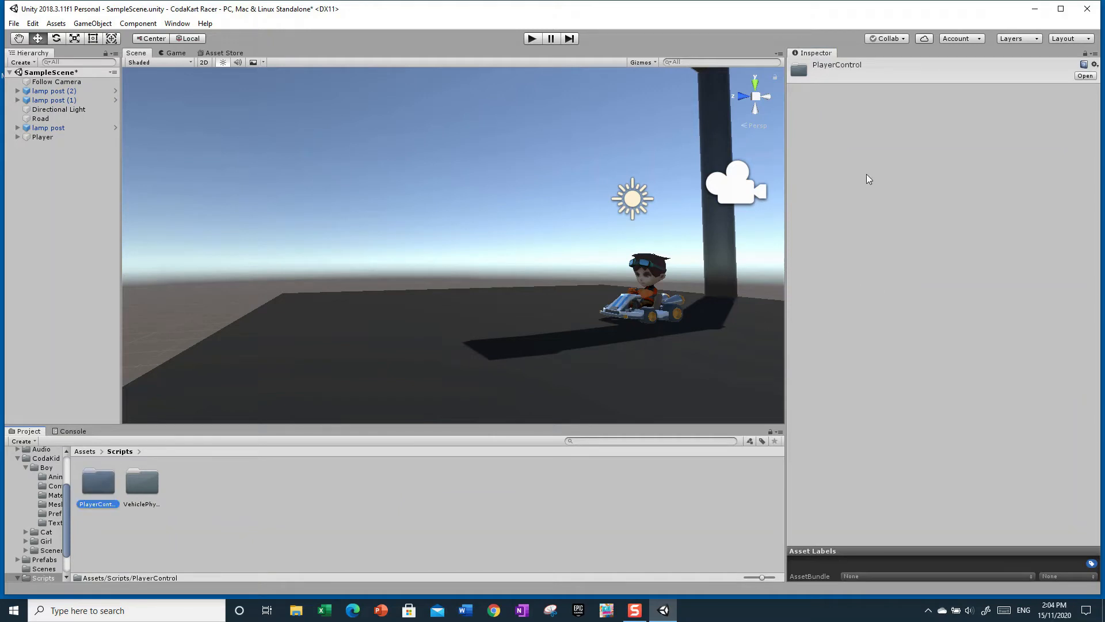
pyautogui.doubleClick(104, 481)
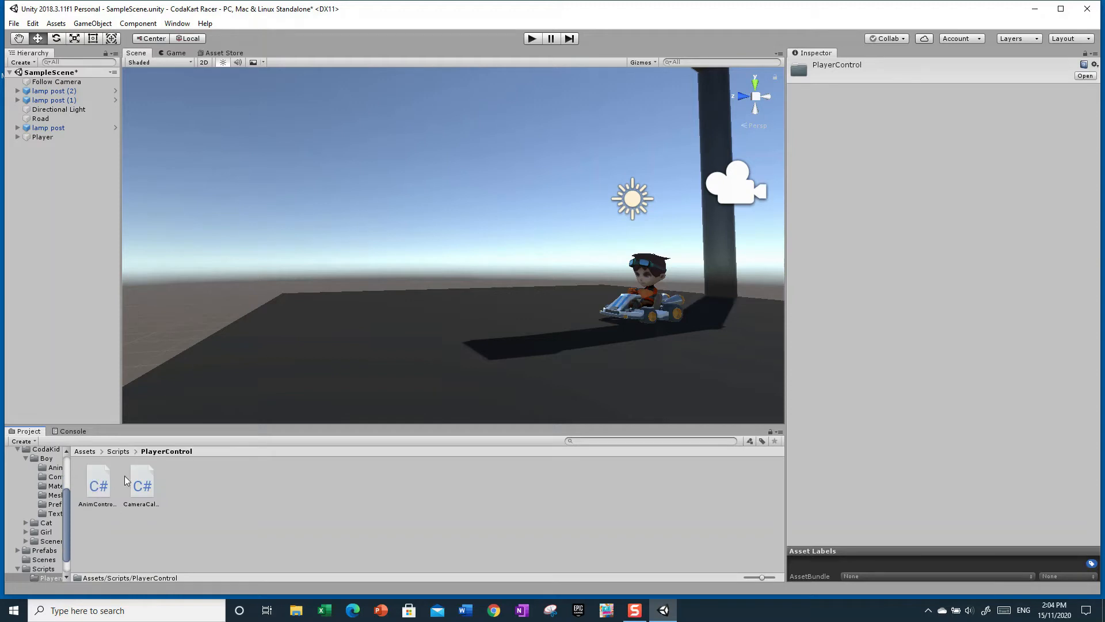
pyautogui.click(147, 494)
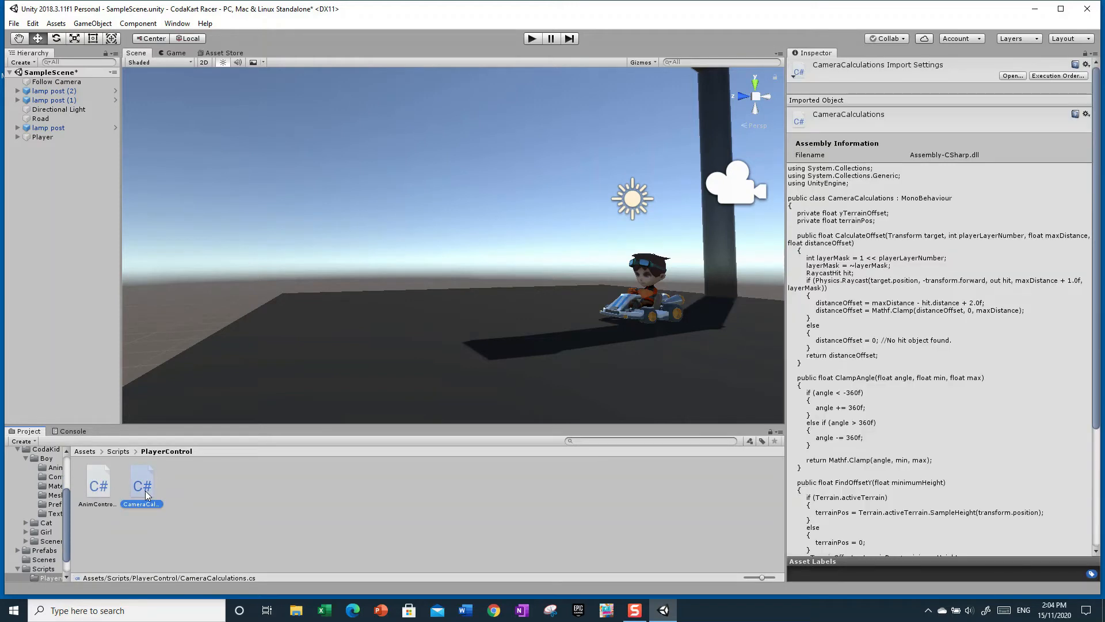
pyautogui.moveTo(147, 494); pyautogui.dragTo(80, 87)
pyautogui.click(86, 451)
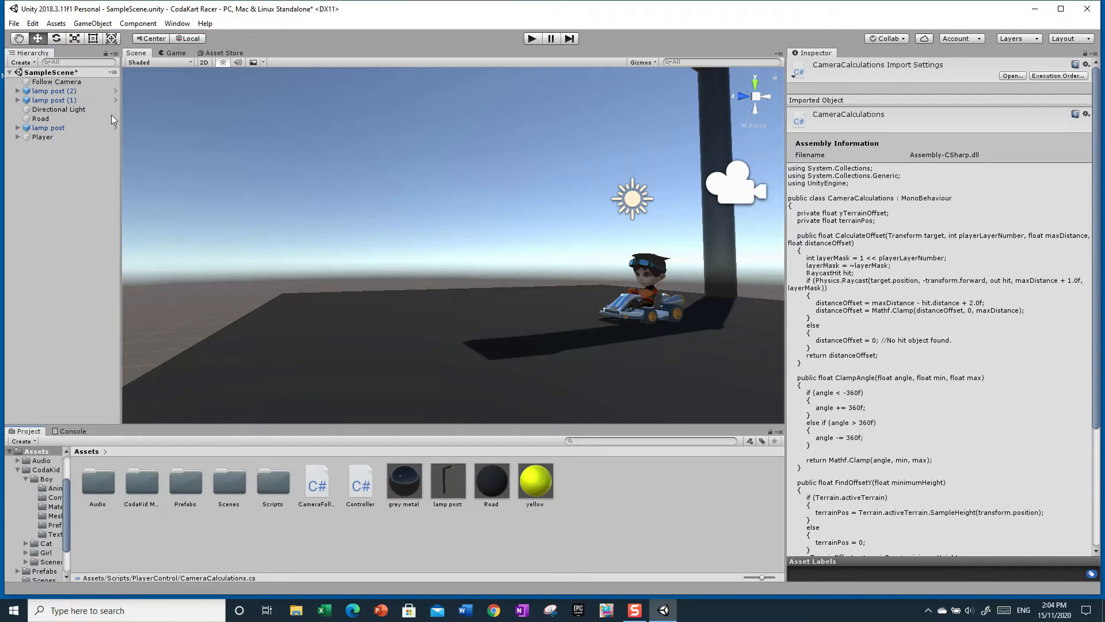
pyautogui.click(76, 84)
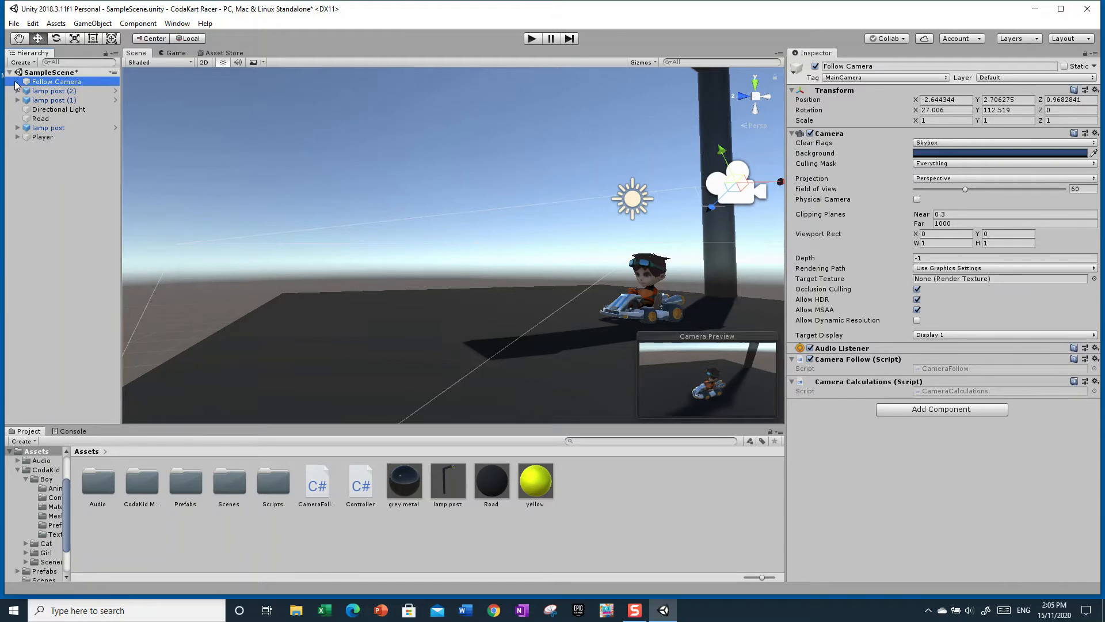
# Make the Follow Camera a child of the Player object
pyautogui.moveTo(52, 79); pyautogui.dragTo(45, 141)
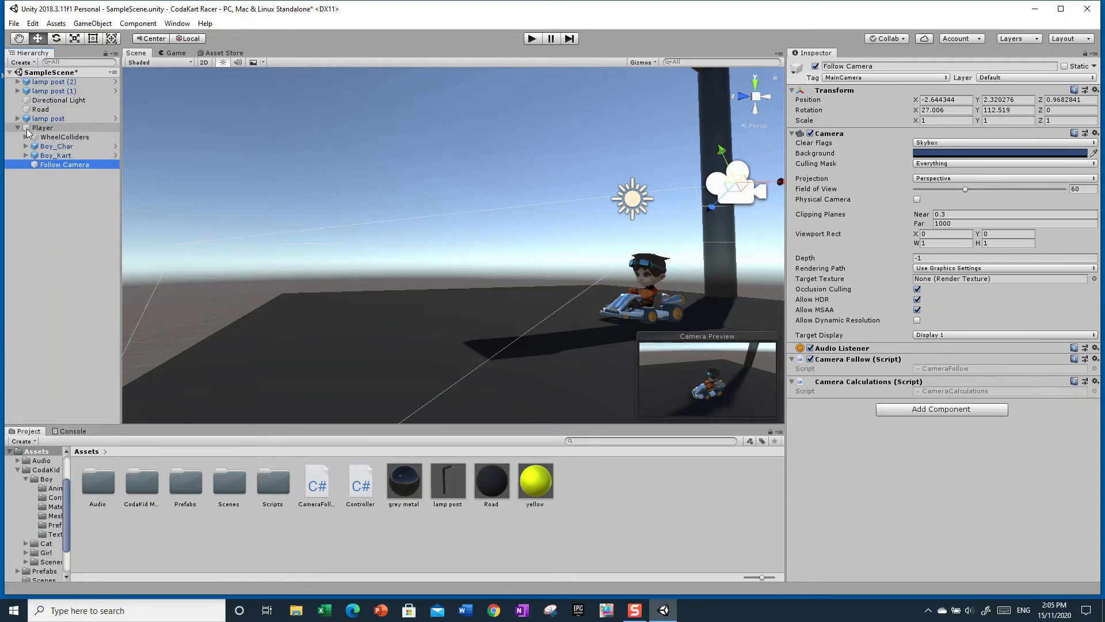
pyautogui.click(18, 128)
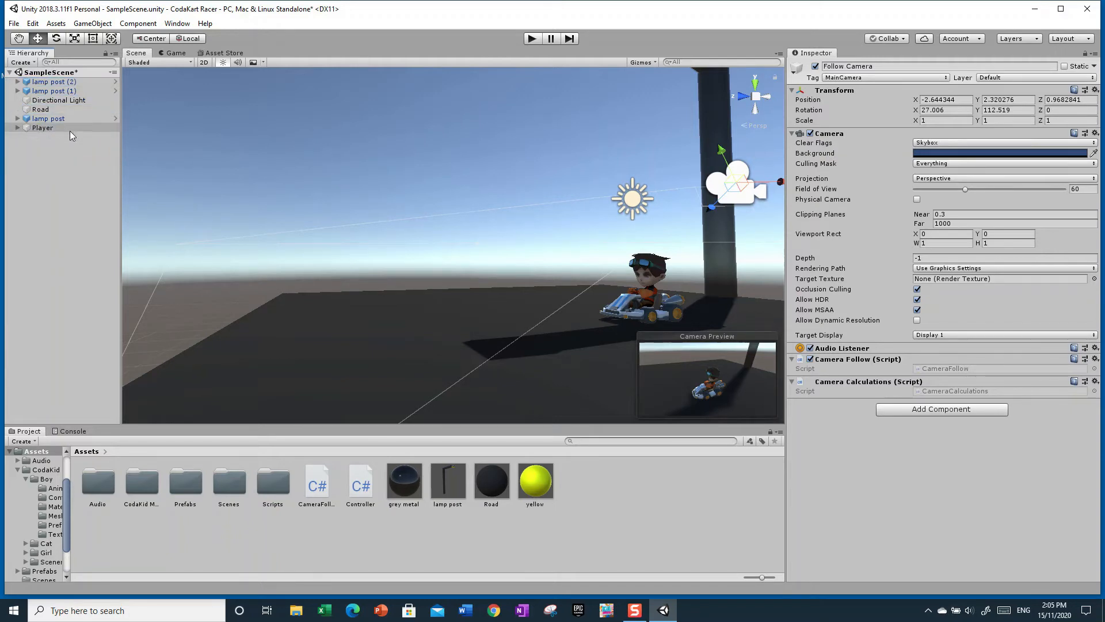
pyautogui.click(17, 128)
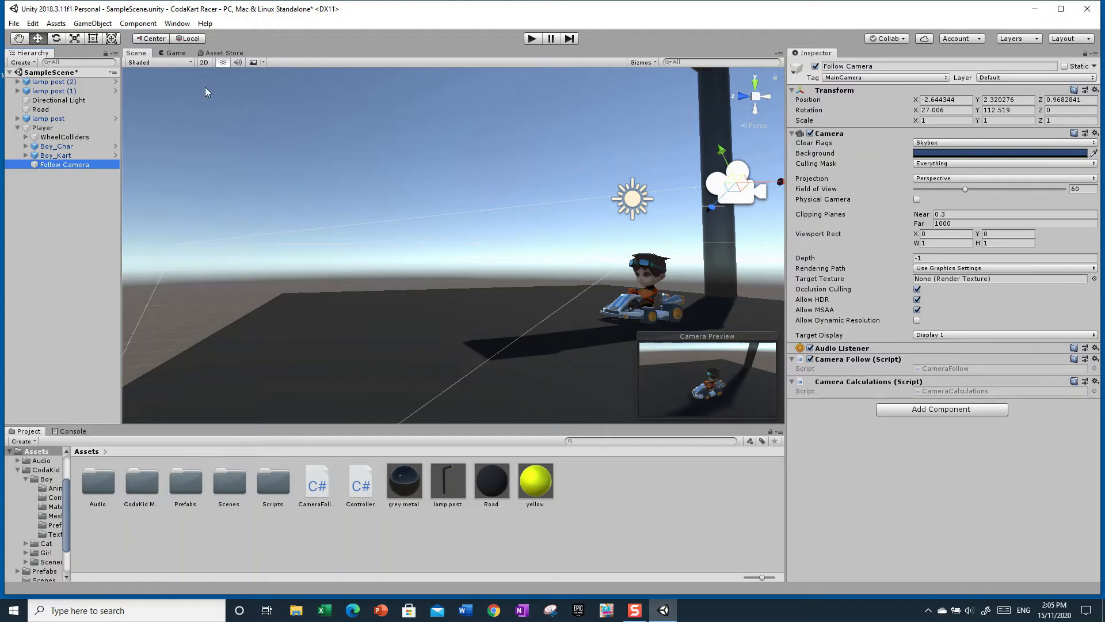
# Reset the Follow Camera's Transform so its position and rotation are zero relative to the Player
pyautogui.moveTo(556, 206); pyautogui.dragTo(455, 205, button='right')
pyautogui.moveTo(464, 206); pyautogui.dragTo(519, 226, button='right')
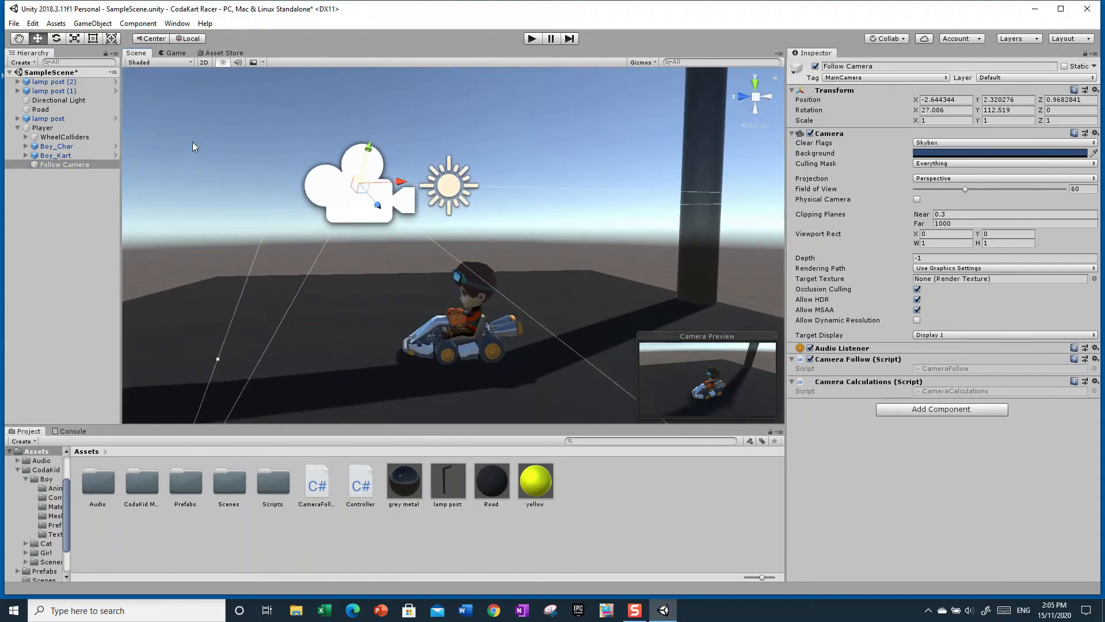
pyautogui.click(55, 129)
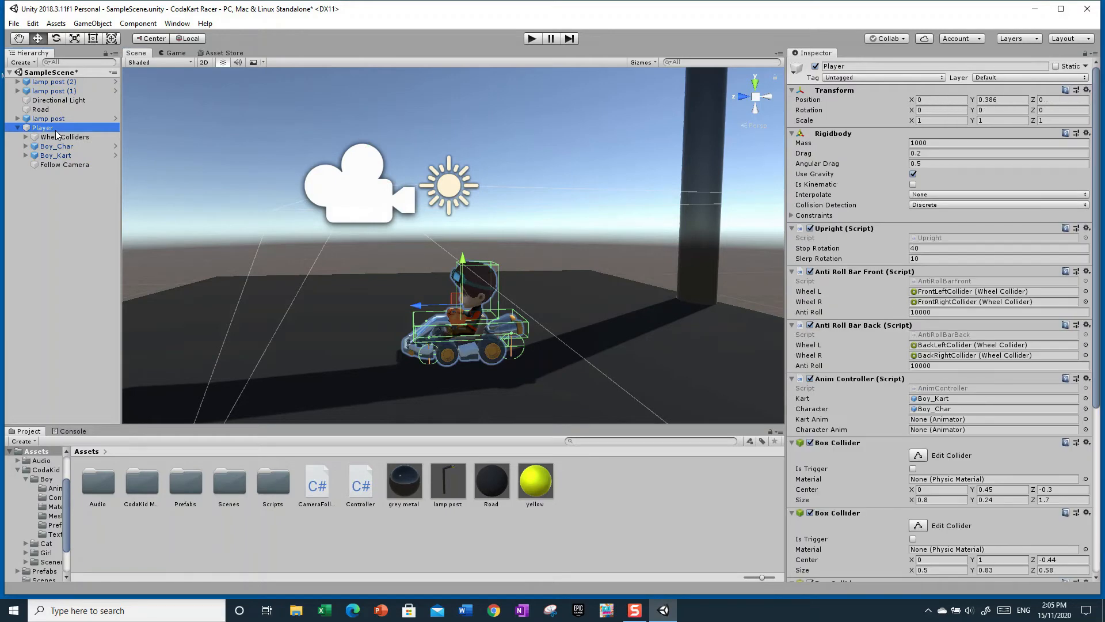
pyautogui.click(55, 165)
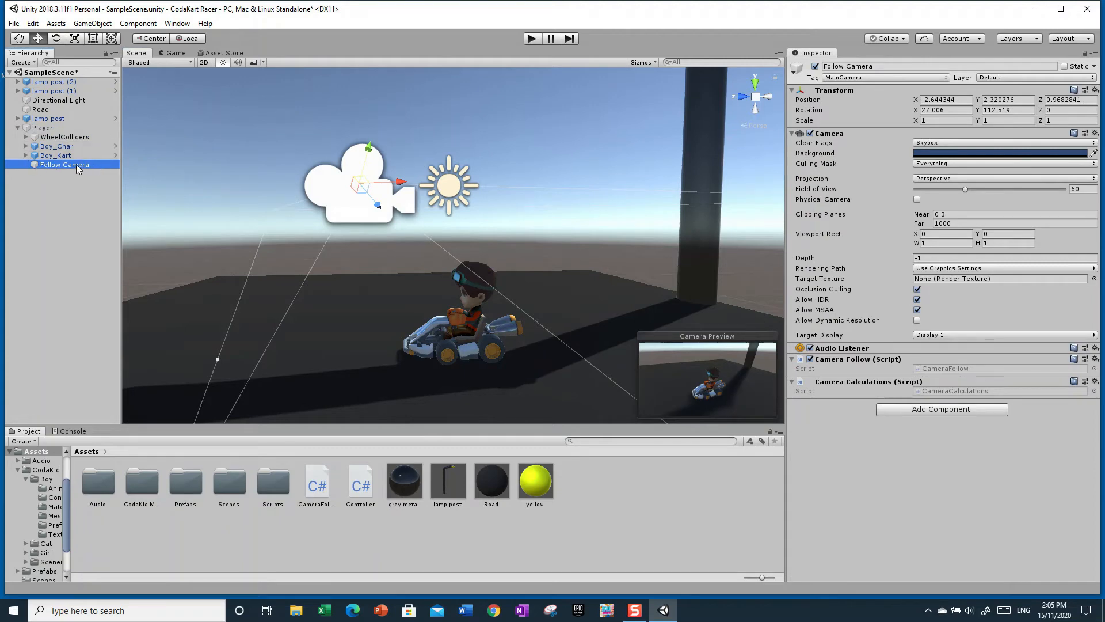
pyautogui.click(1095, 90)
pyautogui.click(1044, 104)
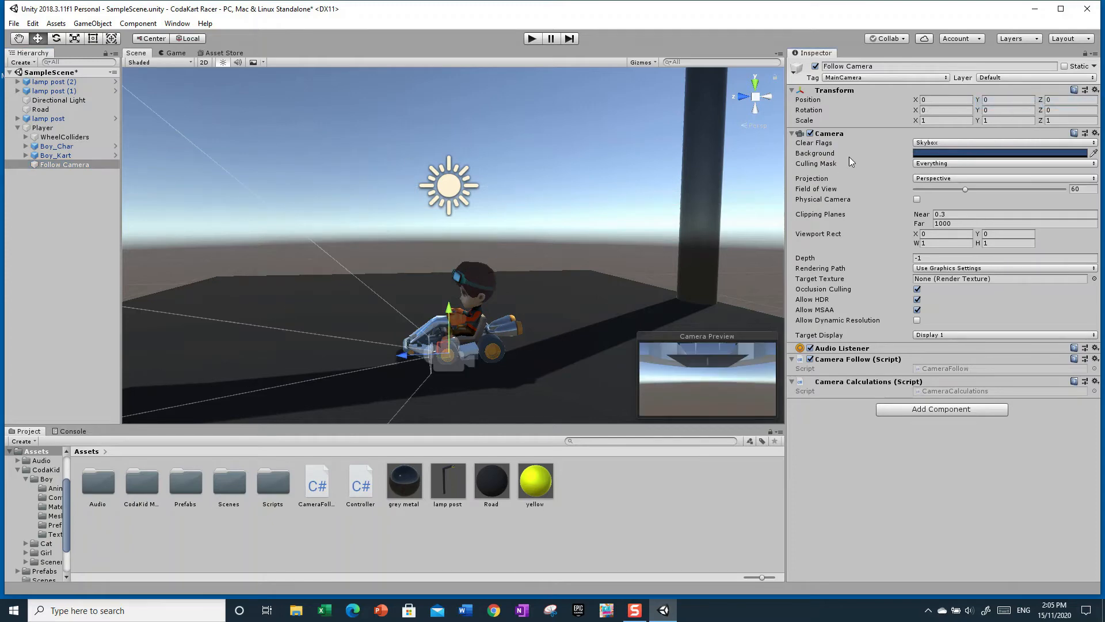
# Place the Follow Camera above and behind the kart by setting its position to Y 2 and Z -5
pyautogui.scroll(5, 482, 355)
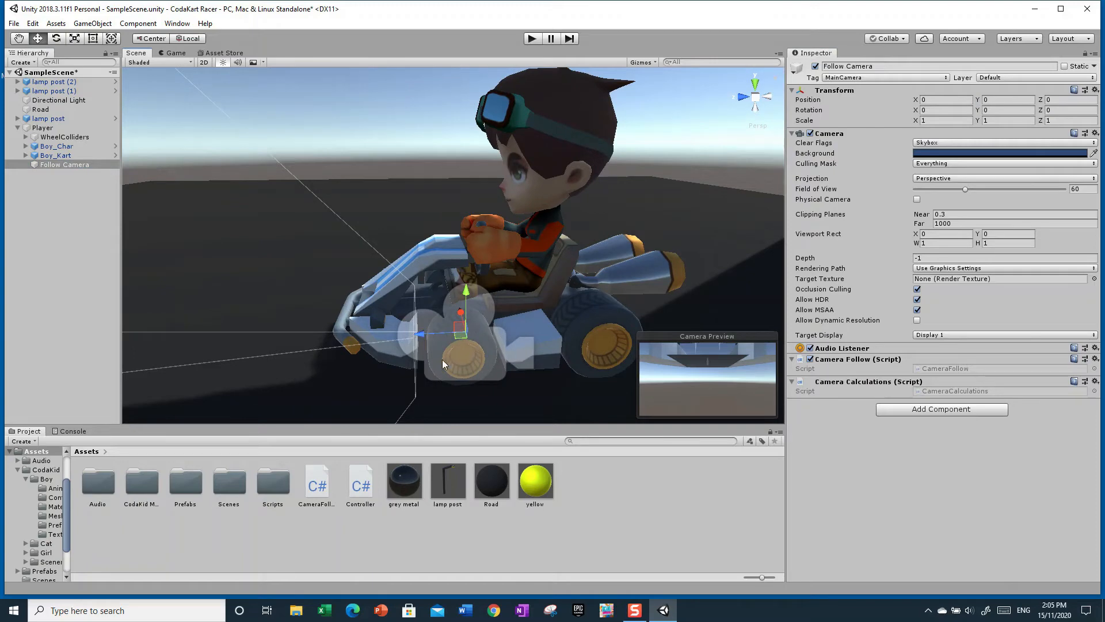
pyautogui.scroll(-5, 577, 349)
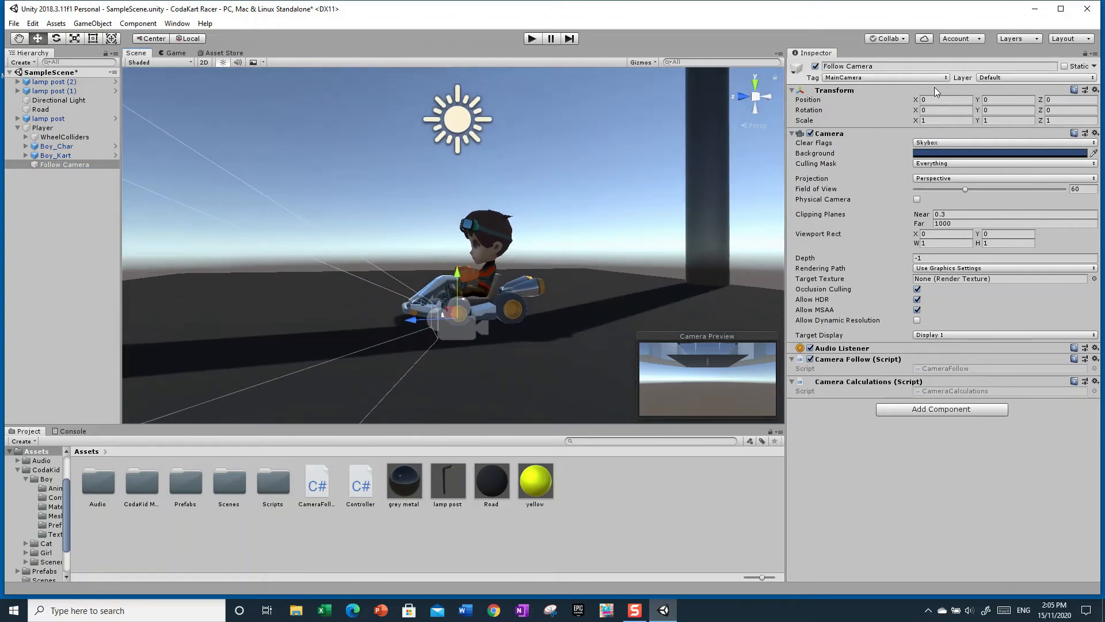
pyautogui.click(994, 99)
pyautogui.write('2')
pyautogui.click(1061, 99)
pyautogui.press('BackSpace')
pyautogui.write('-')
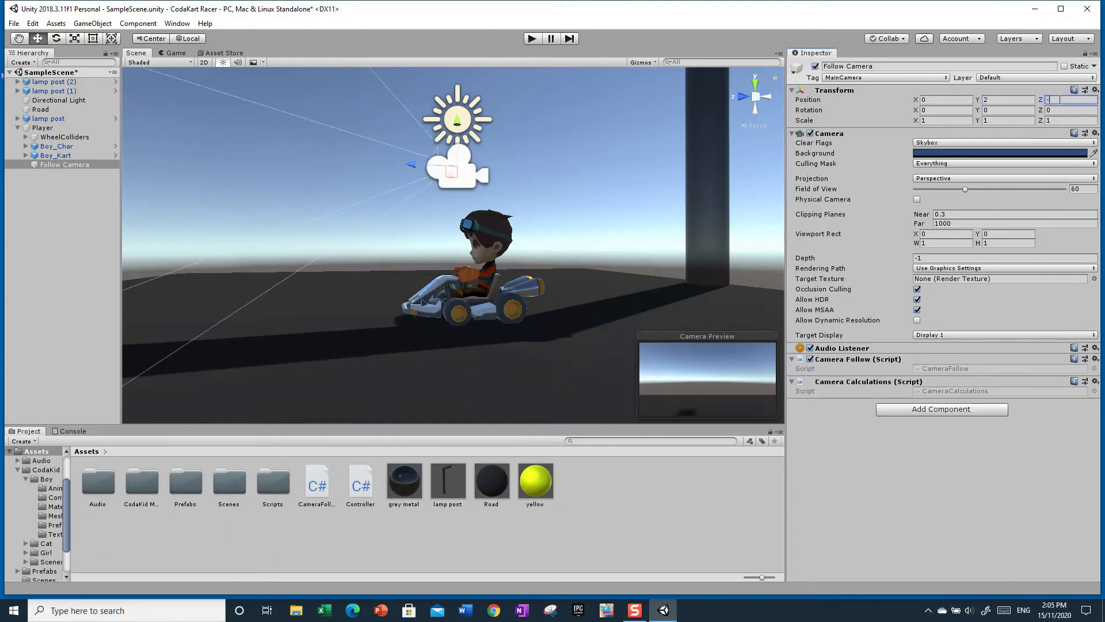
pyautogui.write('5')
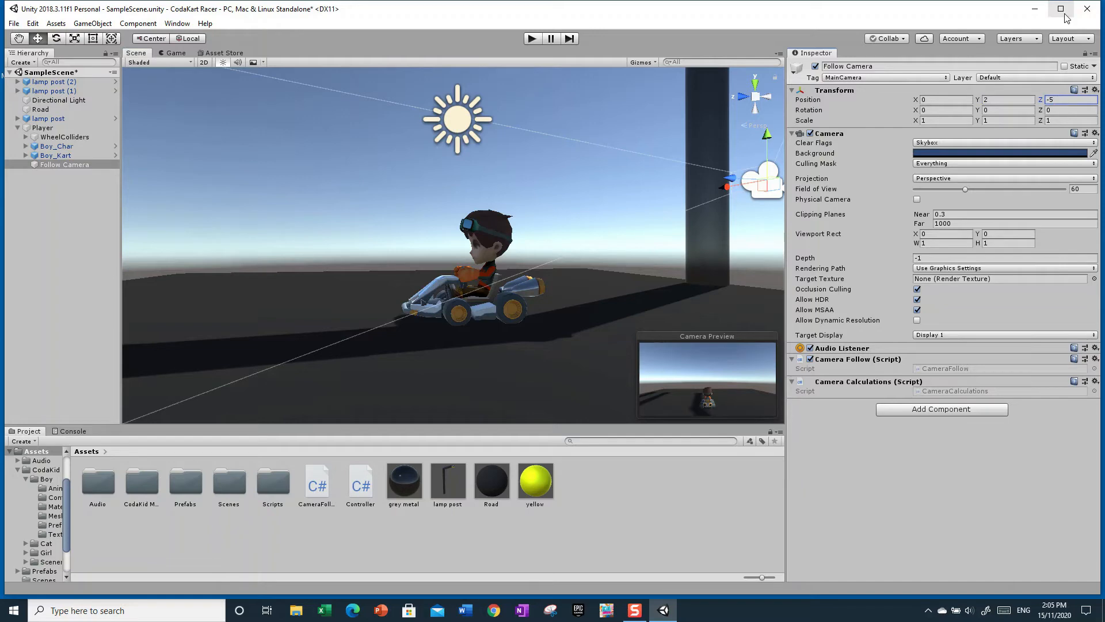
pyautogui.click(592, 182)
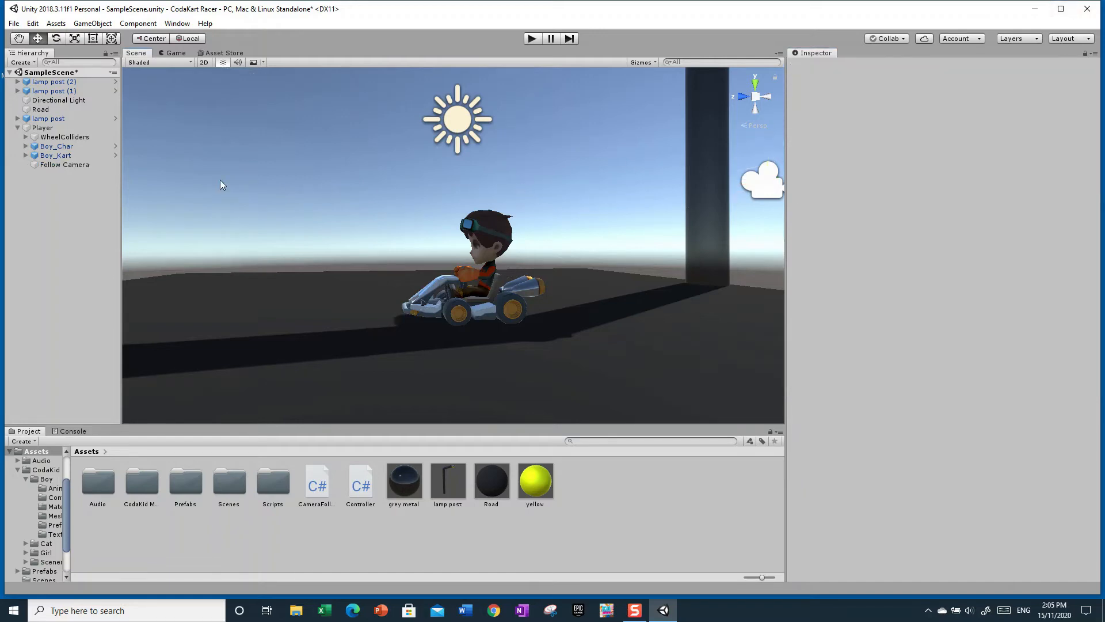
# Try field of view values of 80, 70 and 10 on the Follow Camera
pyautogui.click(69, 164)
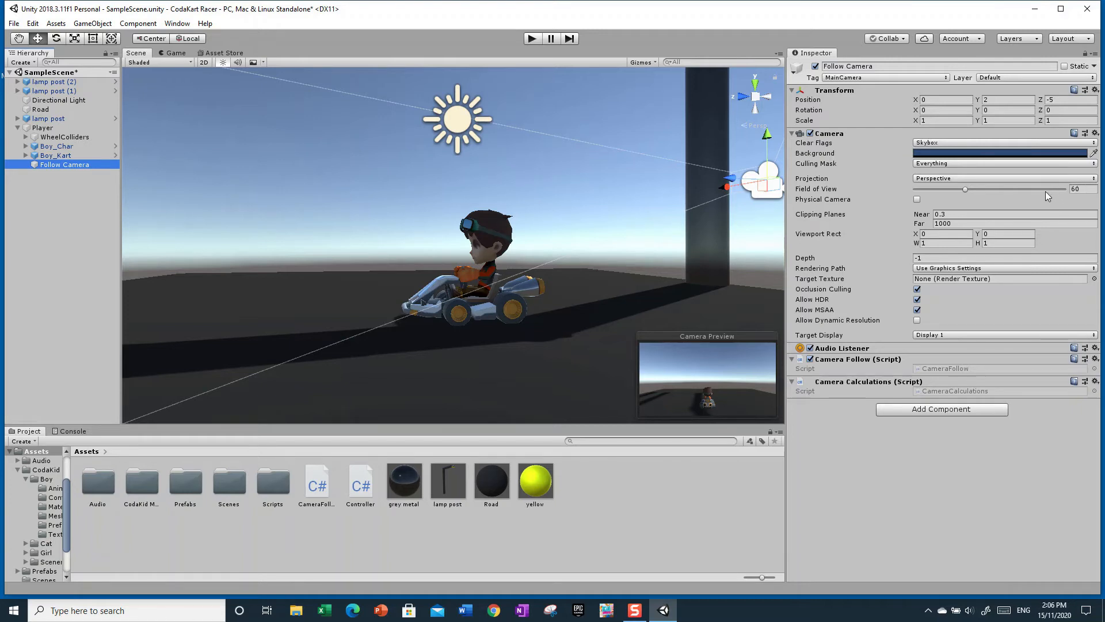
pyautogui.click(1079, 189)
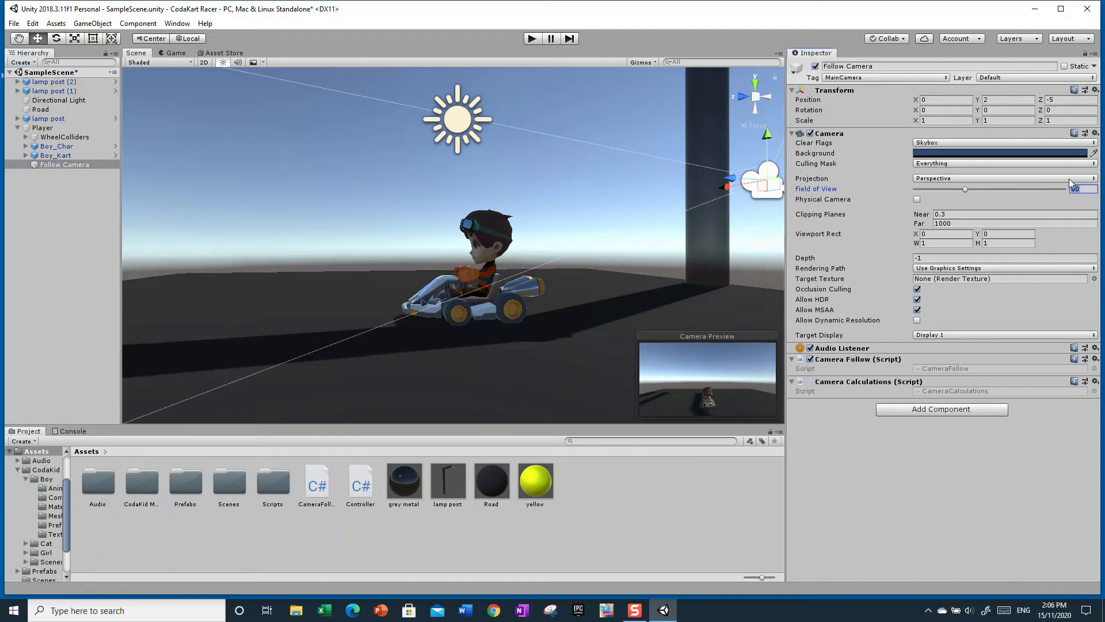
pyautogui.press('BackSpace')
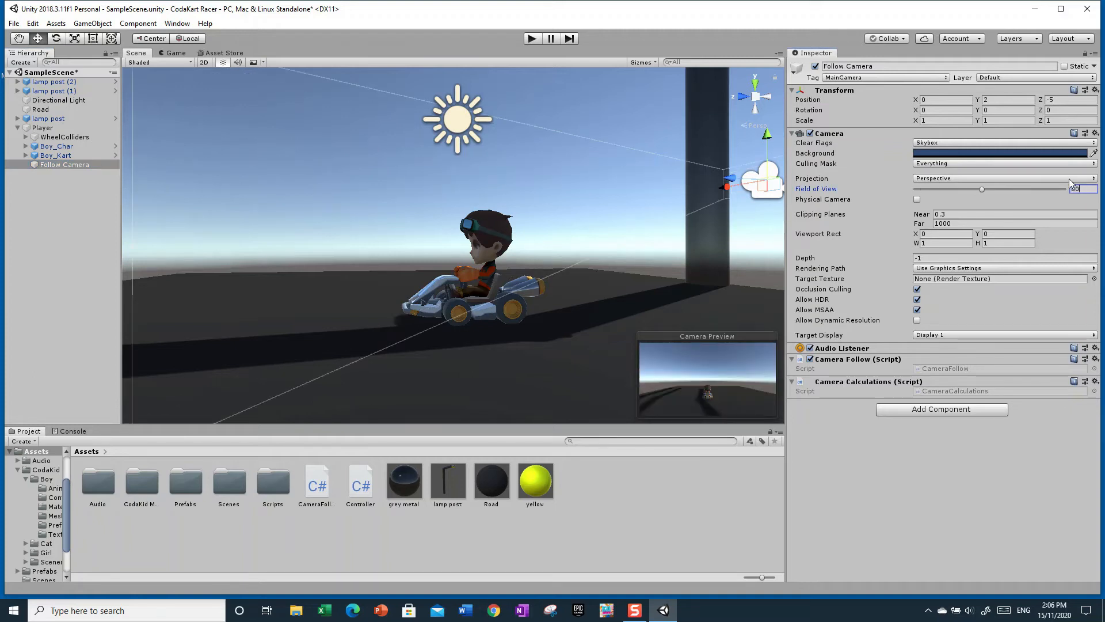
pyautogui.write('60')
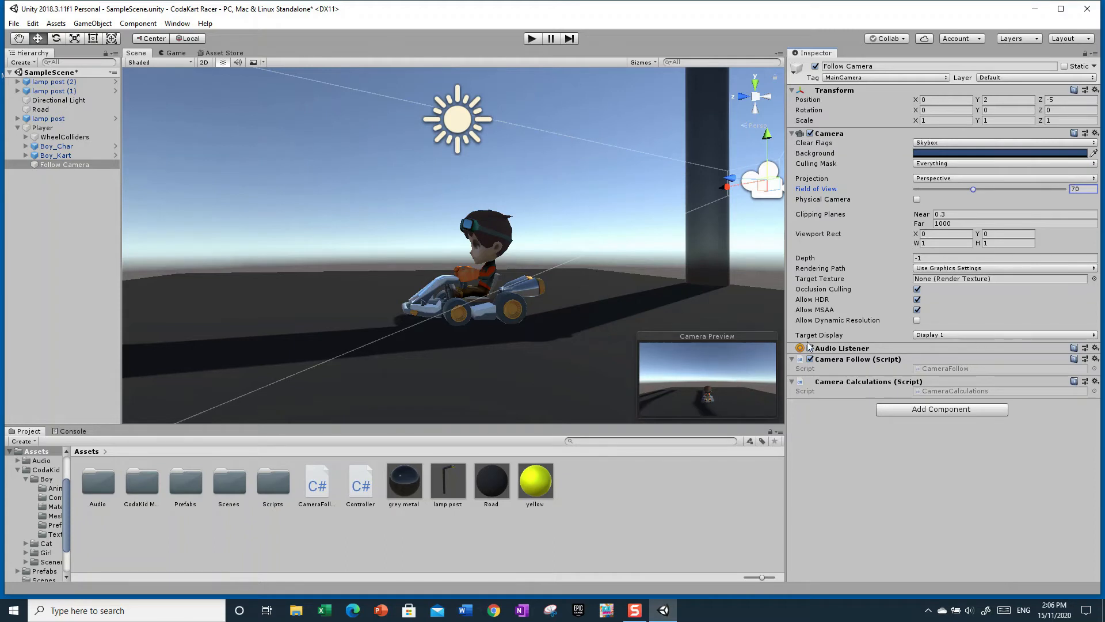
pyautogui.click(1082, 188)
pyautogui.write('10')
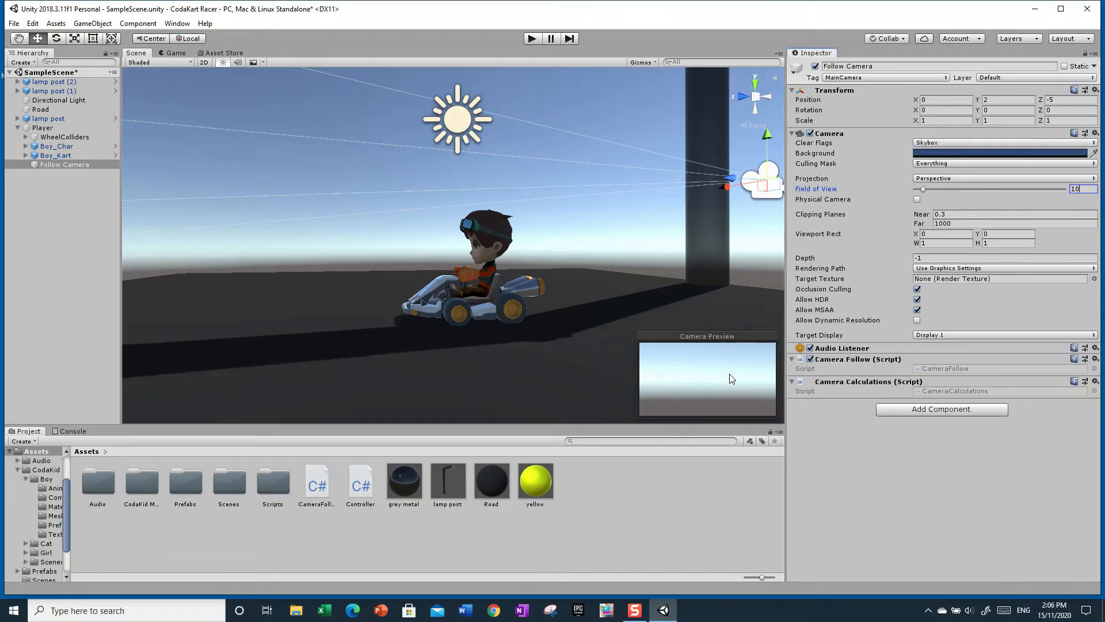
# Try field of view values of 50, 90, 100 and 1000 on the Follow Camera
pyautogui.press('BackSpace')
pyautogui.press('BackSpace')
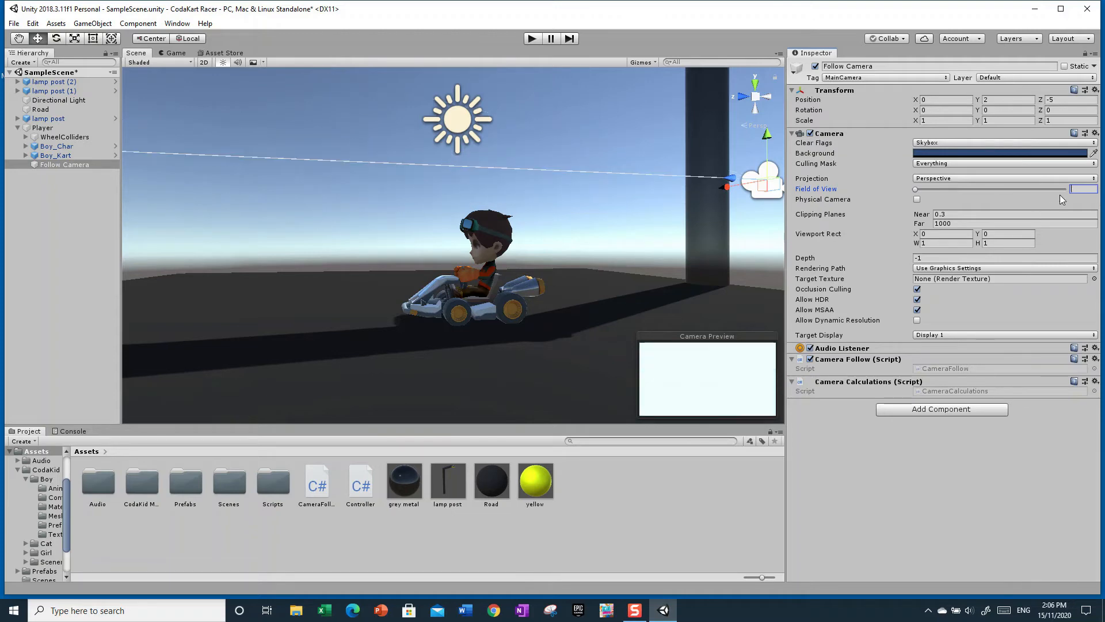
pyautogui.write('50')
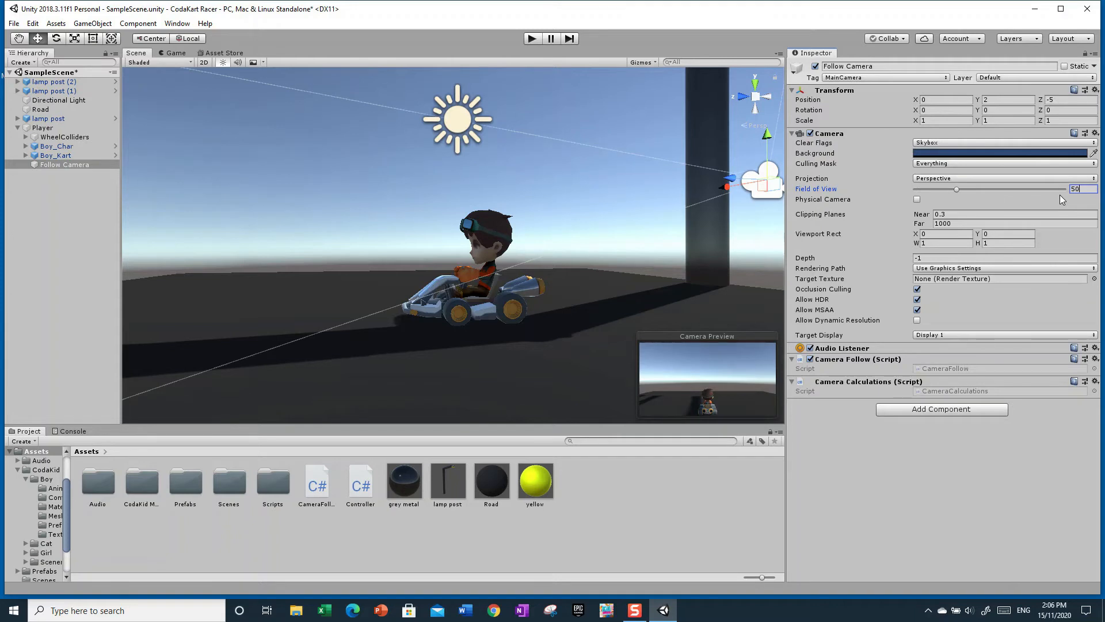
pyautogui.press('BackSpace')
pyautogui.press('BackSpace')
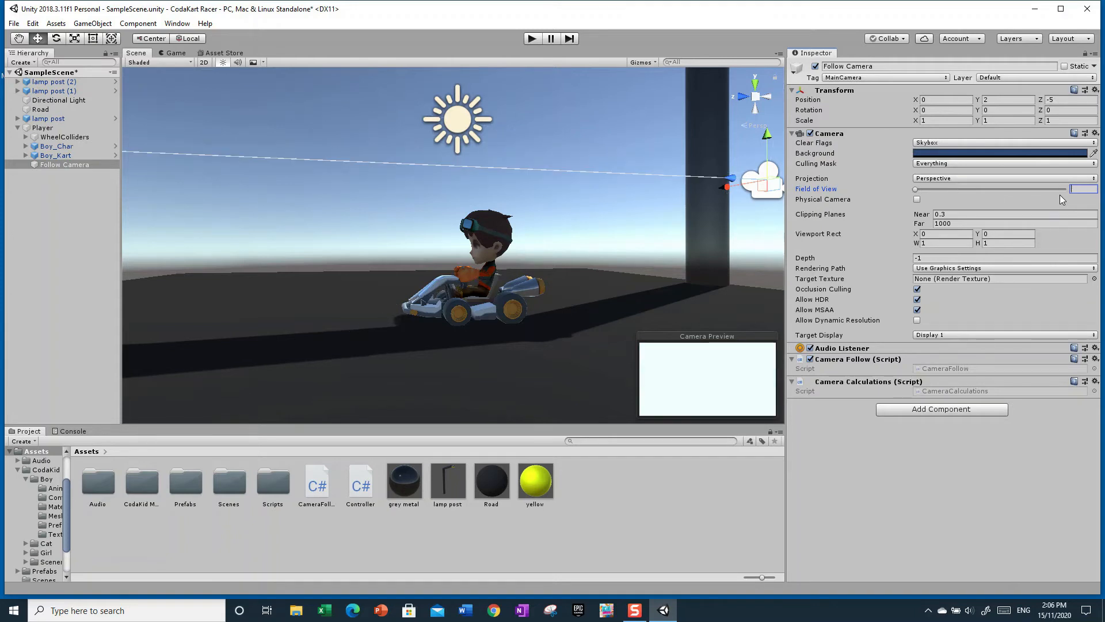
pyautogui.write('90')
pyautogui.press('BackSpace')
pyautogui.press('BackSpace')
pyautogui.write('100')
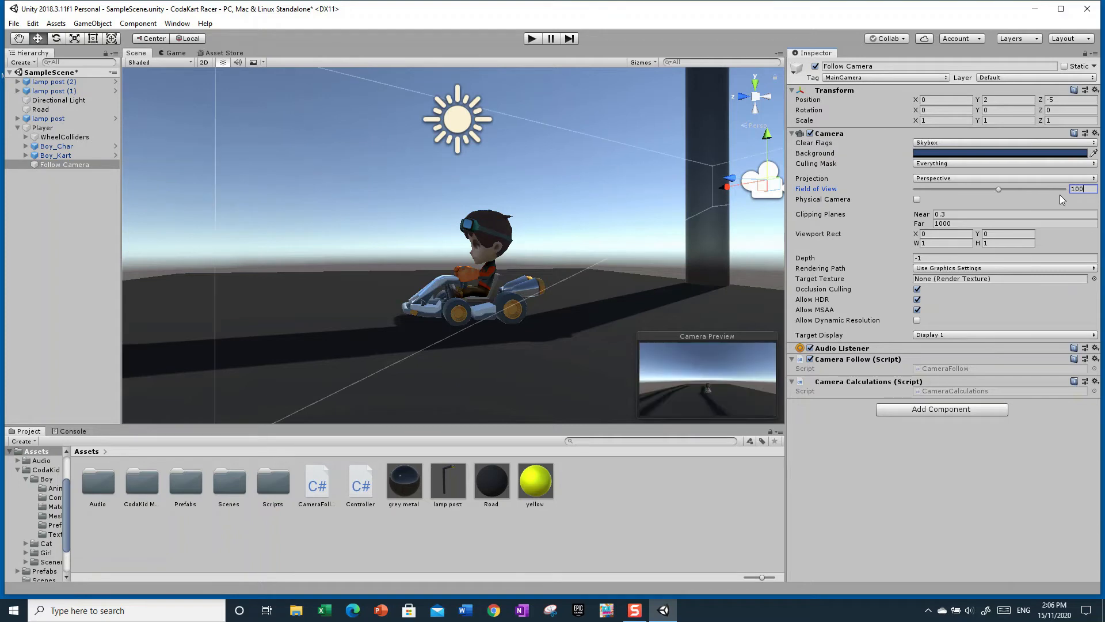
pyautogui.write('0')
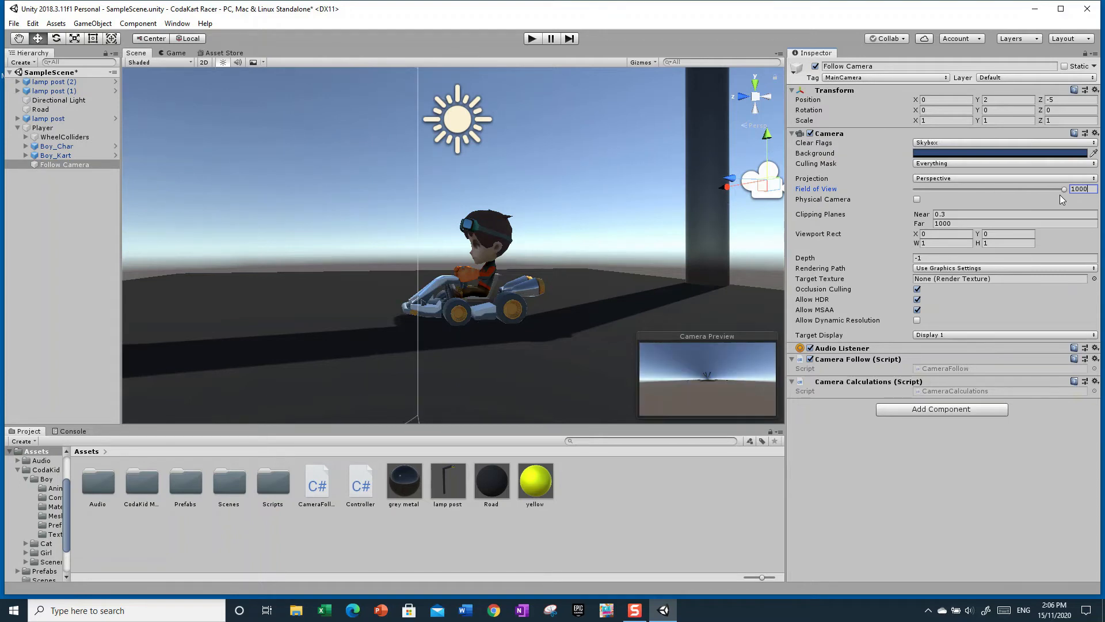
# Set the Follow Camera's field of view to 70
pyautogui.press('BackSpace')
pyautogui.press('BackSpace')
pyautogui.press('BackSpace')
pyautogui.press('BackSpace')
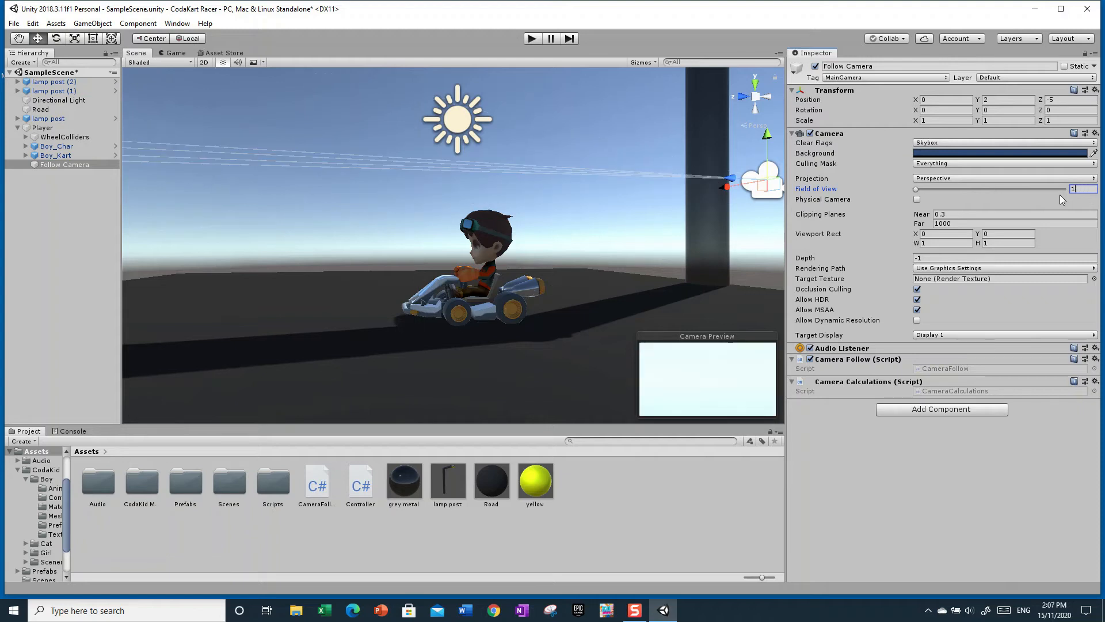
pyautogui.write('70')
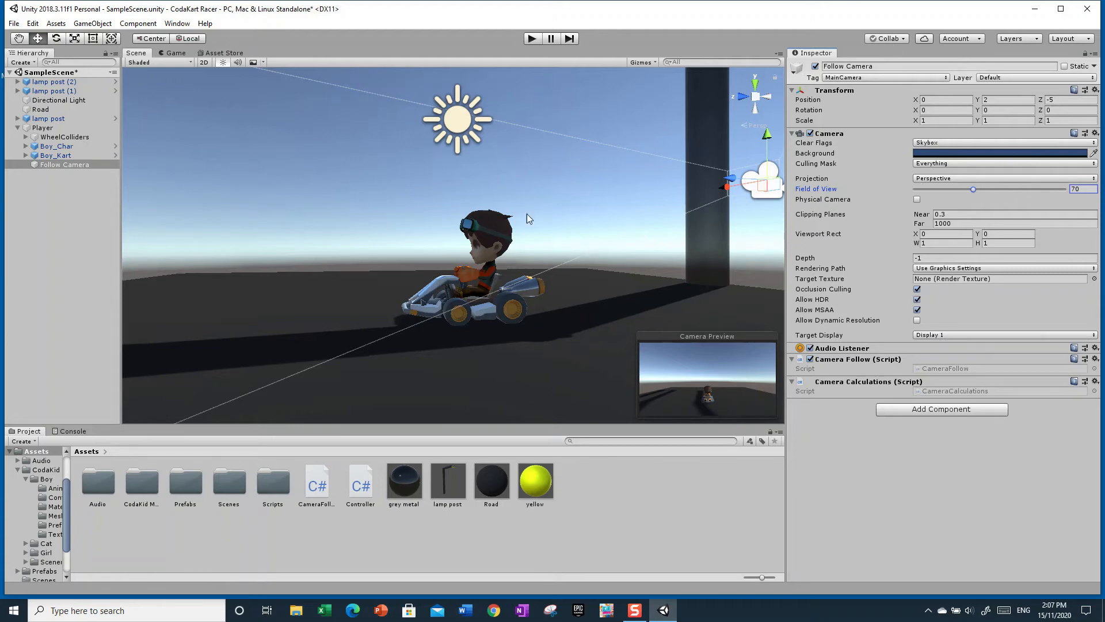
# Run the game, drive the kart around the road in all directions to test the follow camera, and stop the game
pyautogui.click(532, 38)
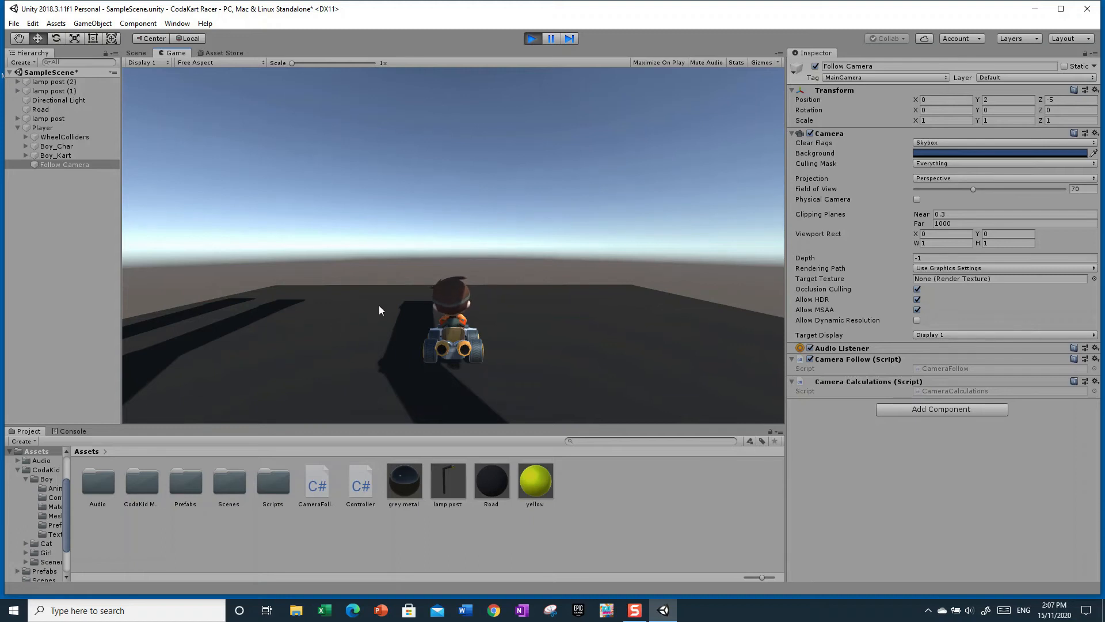
pyautogui.press('w')
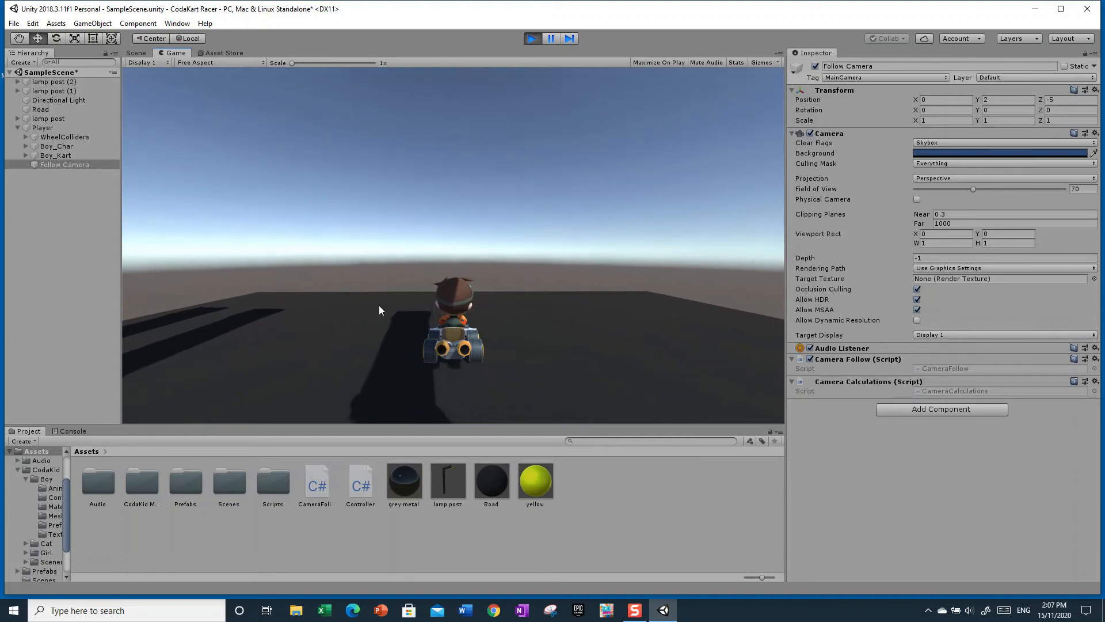
pyautogui.press('a')
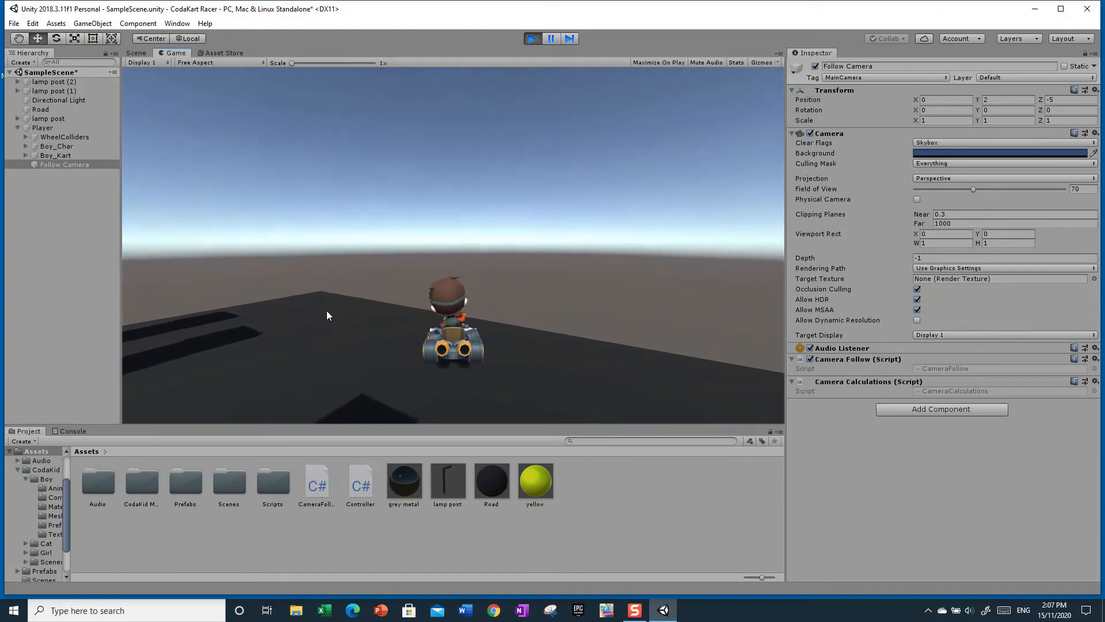
pyautogui.press('s')
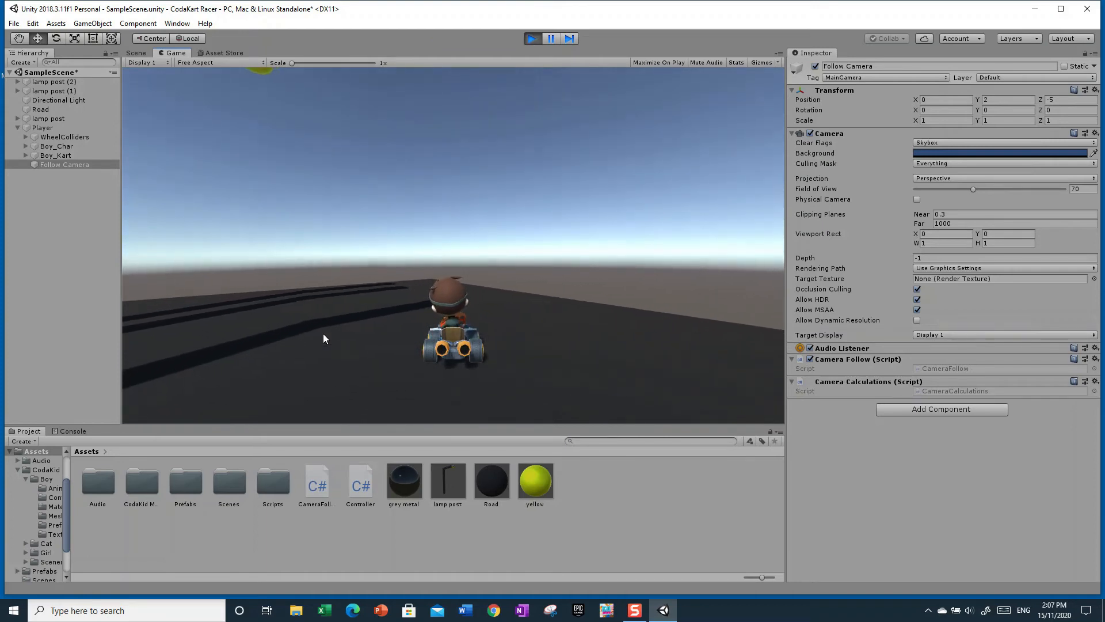
pyautogui.press('w')
pyautogui.press('a')
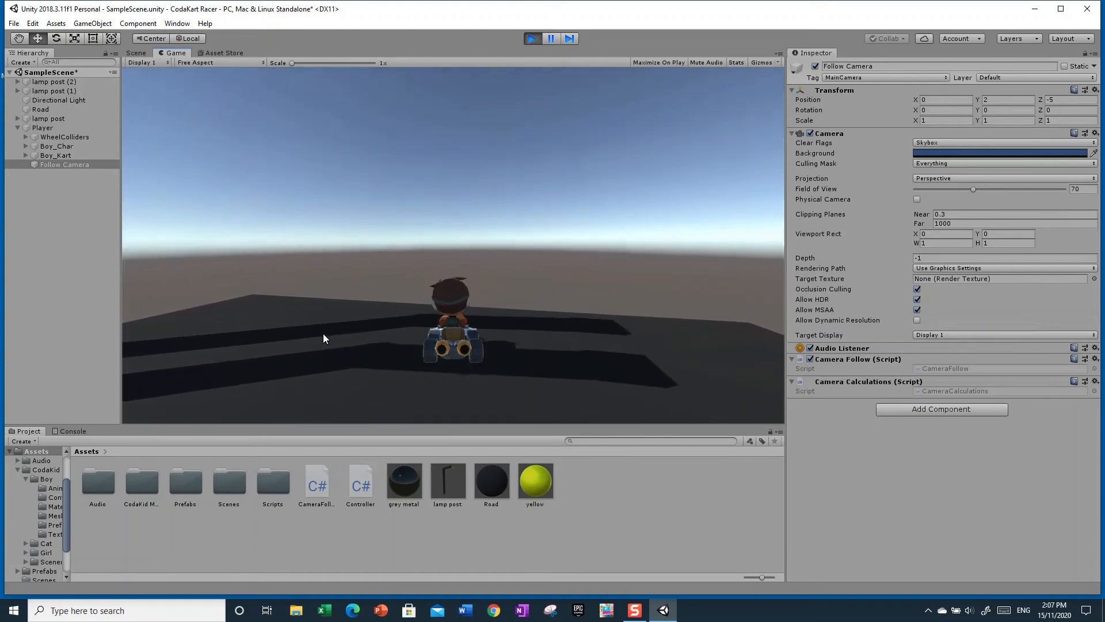
pyautogui.press('s')
pyautogui.press('d')
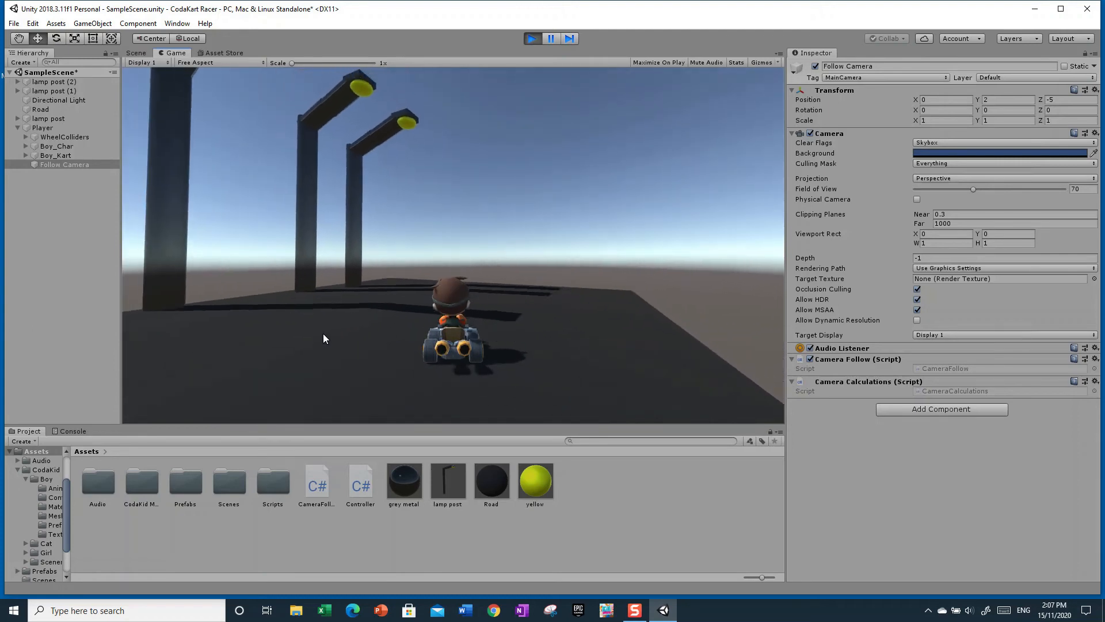
pyautogui.press('w')
pyautogui.press('a')
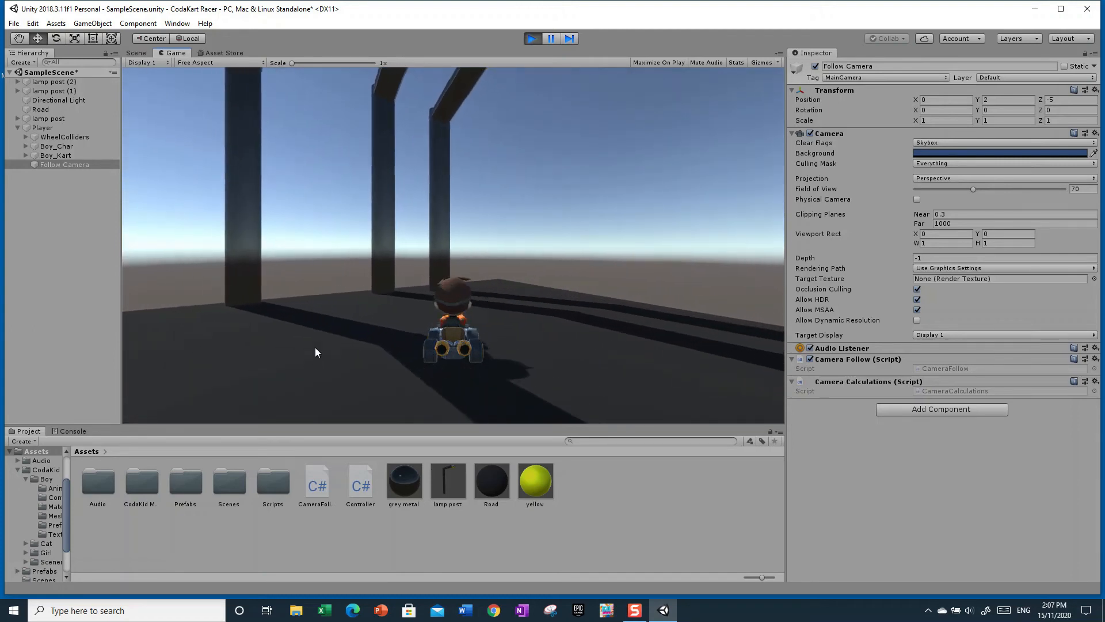
pyautogui.press('w')
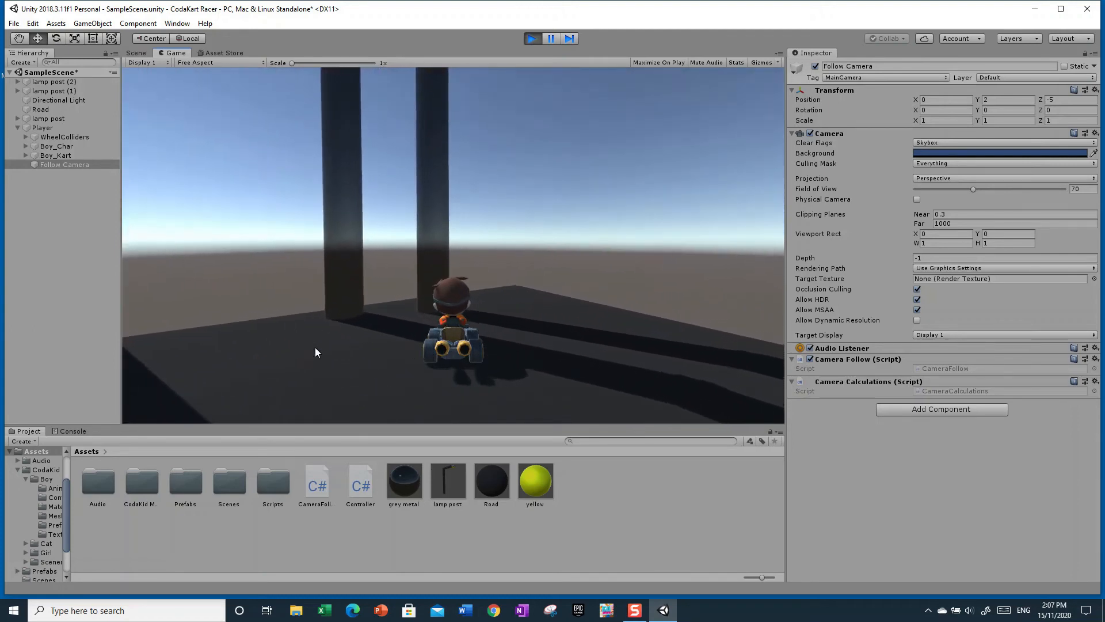
pyautogui.press('s')
pyautogui.press('s')
pyautogui.press('a')
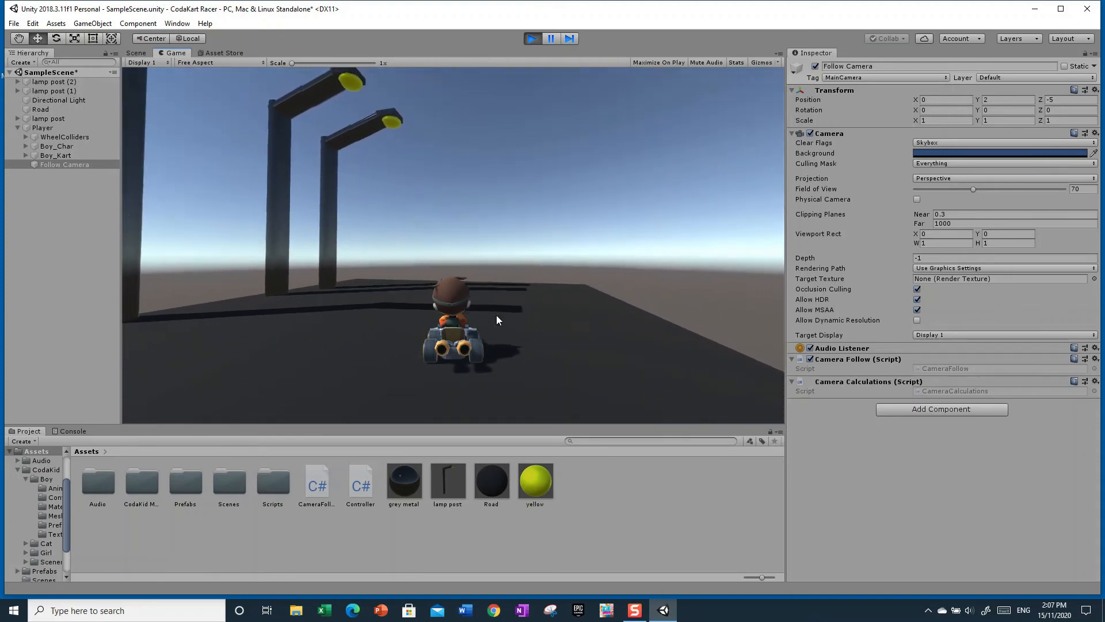
pyautogui.press('w')
pyautogui.press('d')
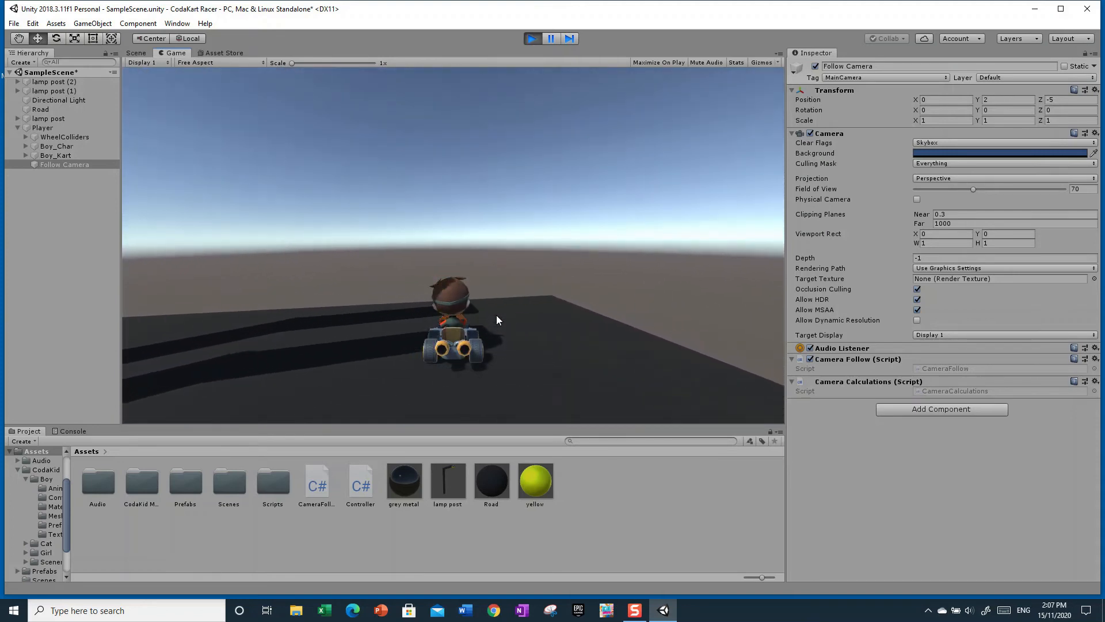
pyautogui.press('s')
pyautogui.press('a')
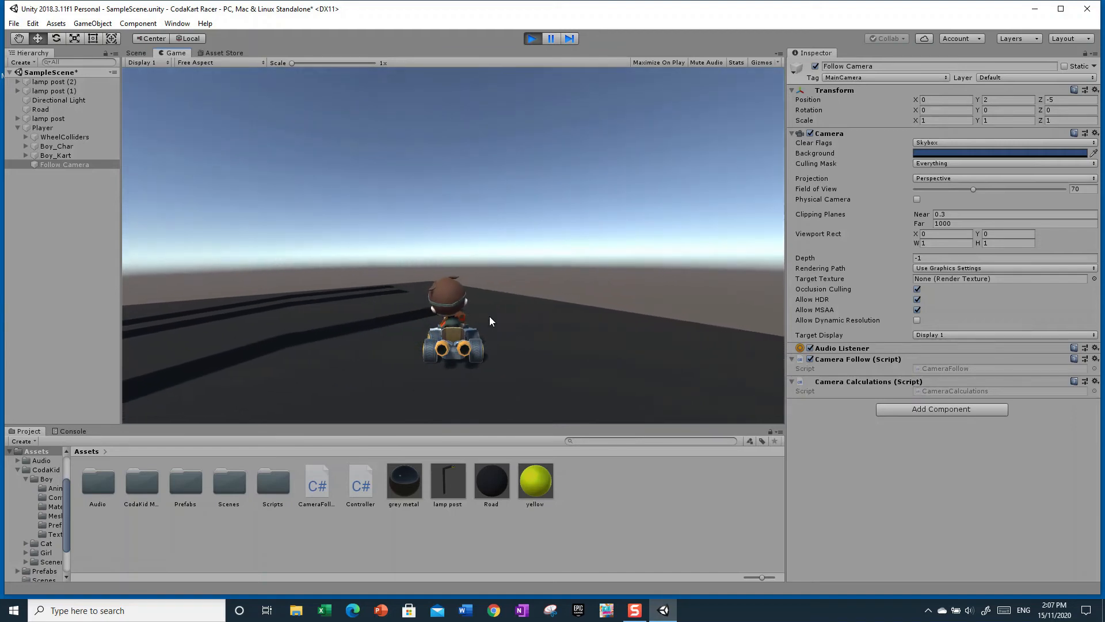
pyautogui.press('w')
pyautogui.press('a')
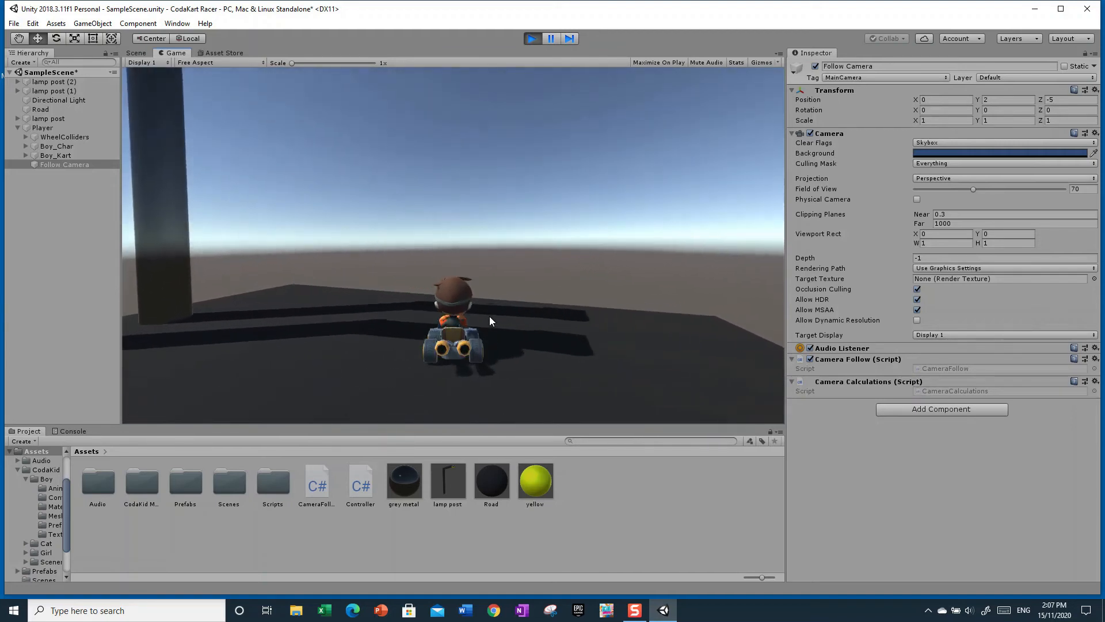
pyautogui.press('w')
pyautogui.press('a')
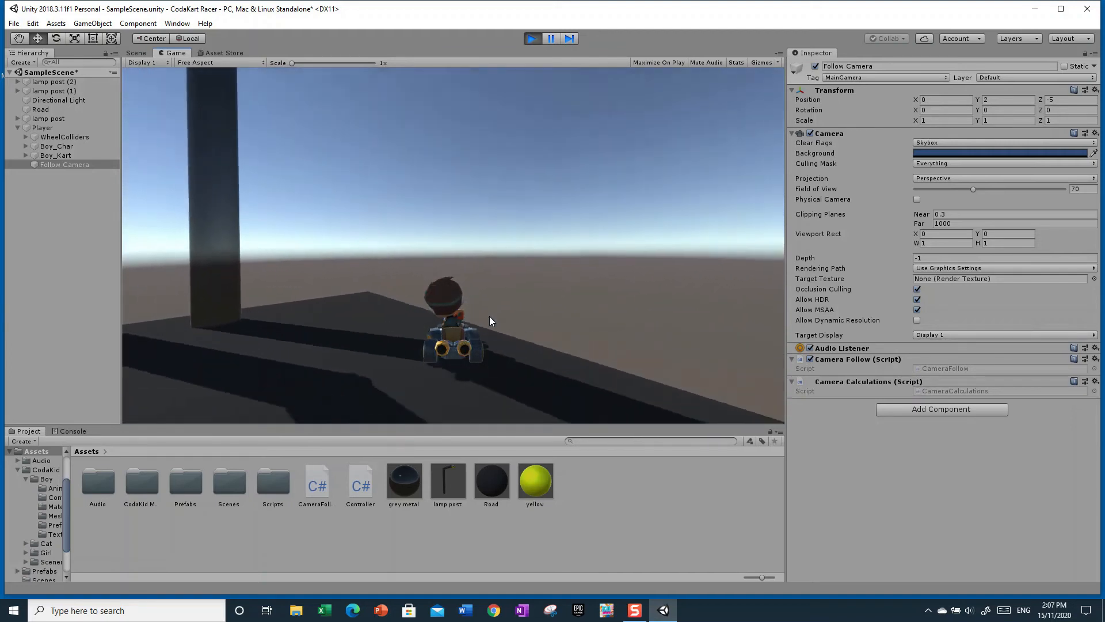
pyautogui.press('s')
pyautogui.press('d')
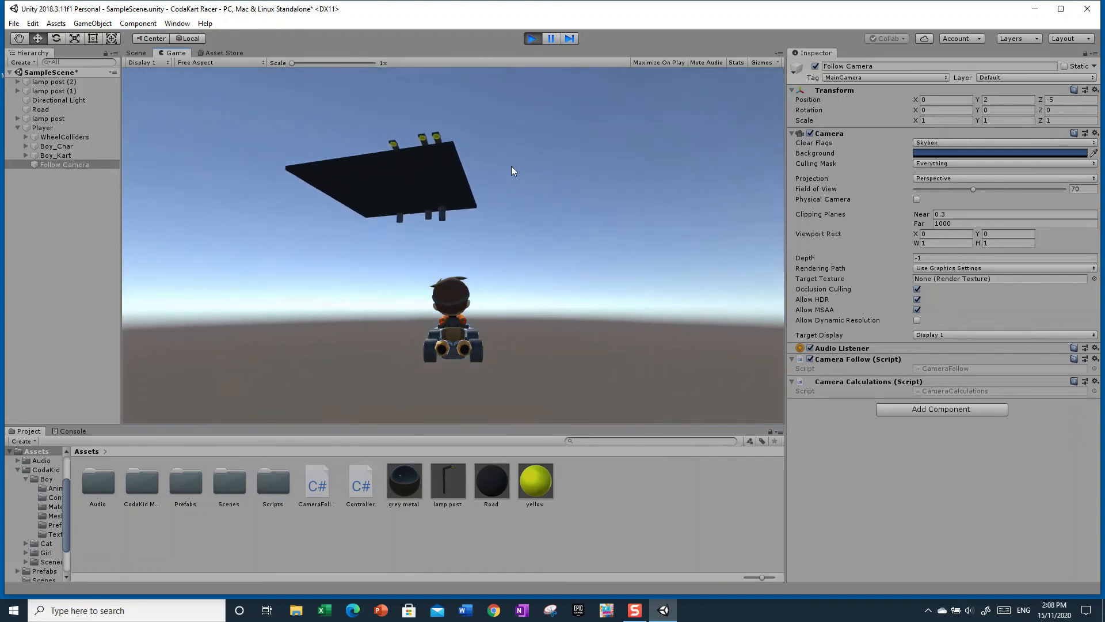
pyautogui.click(531, 40)
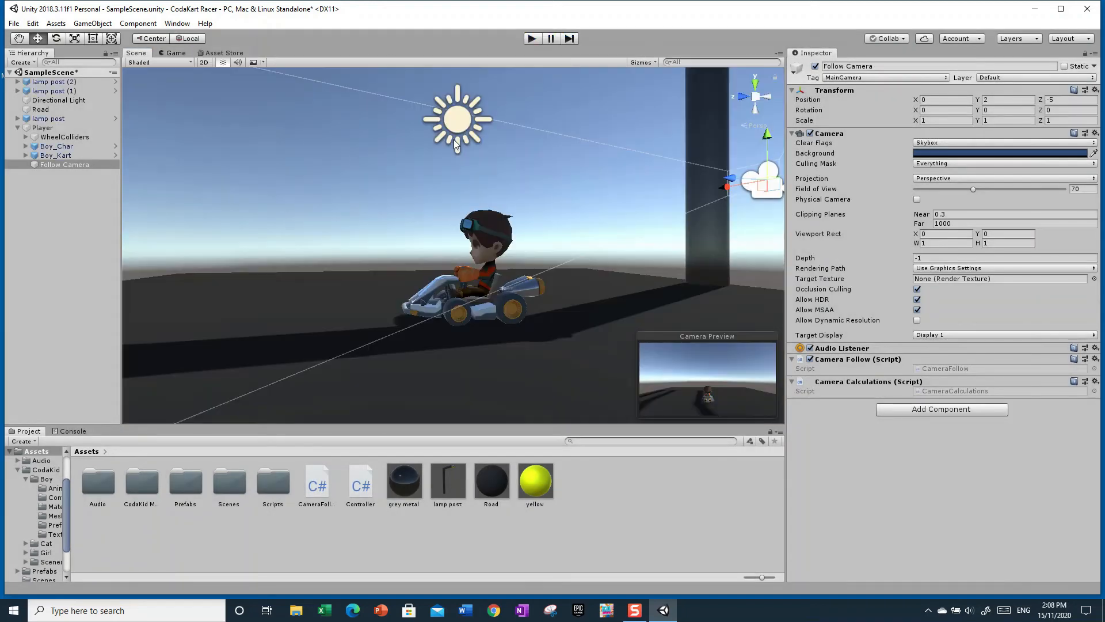
pyautogui.moveTo(592, 136); pyautogui.dragTo(410, 155, button='right')
pyautogui.press('d')
pyautogui.press('s')
pyautogui.press('d')
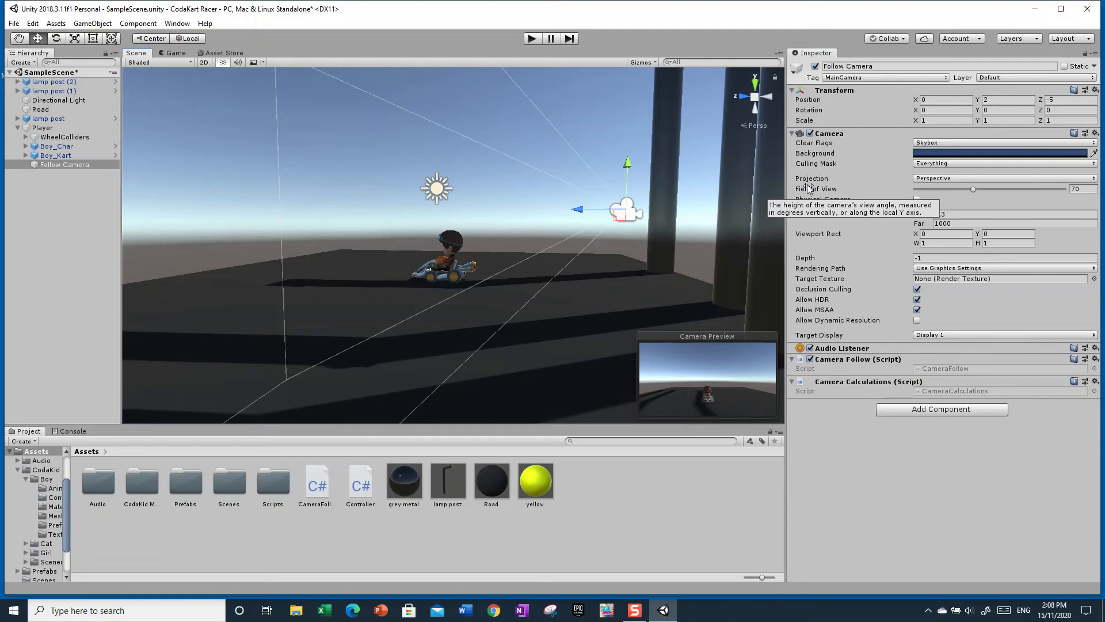
# Name User Layer 9 "Player" in the Tags and Layers section of the Project Settings
pyautogui.click(31, 23)
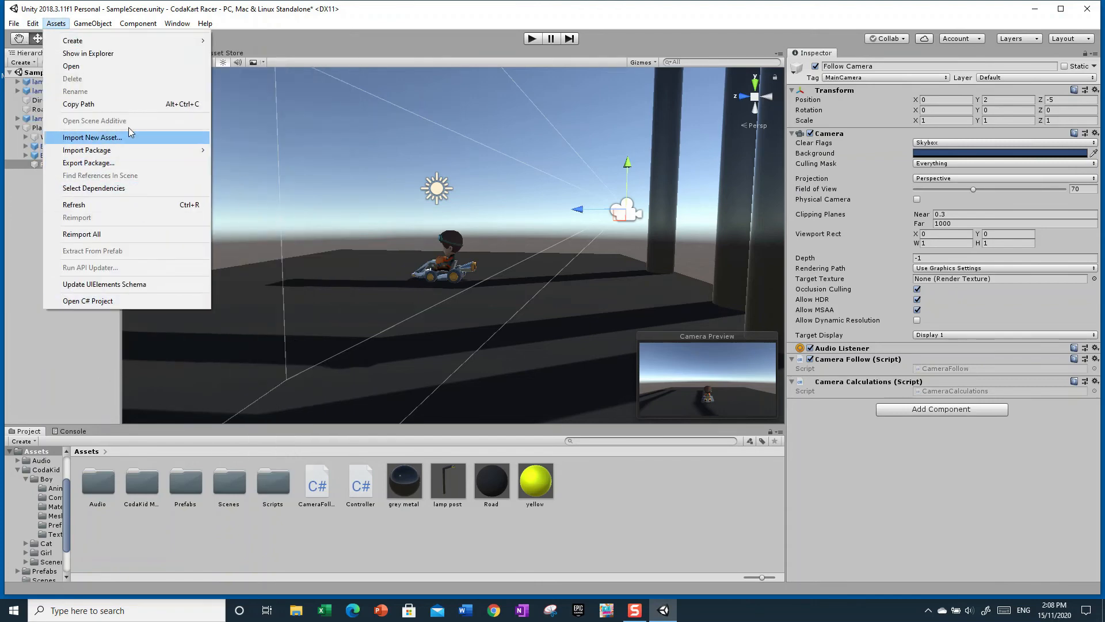
pyautogui.moveTo(38, 25)
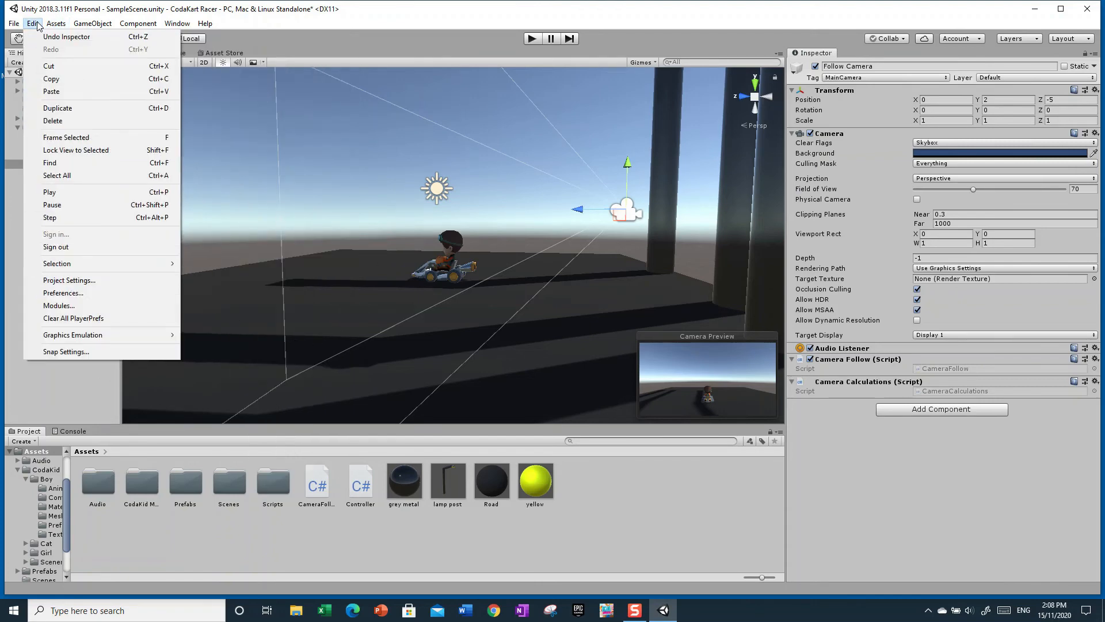
pyautogui.click(86, 279)
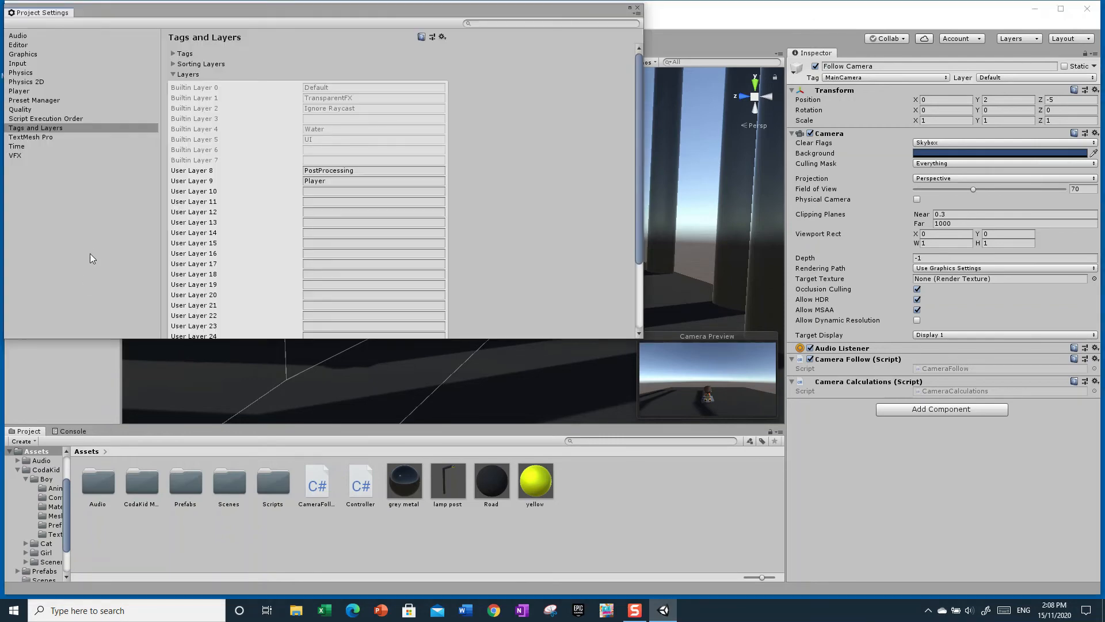
pyautogui.click(330, 183)
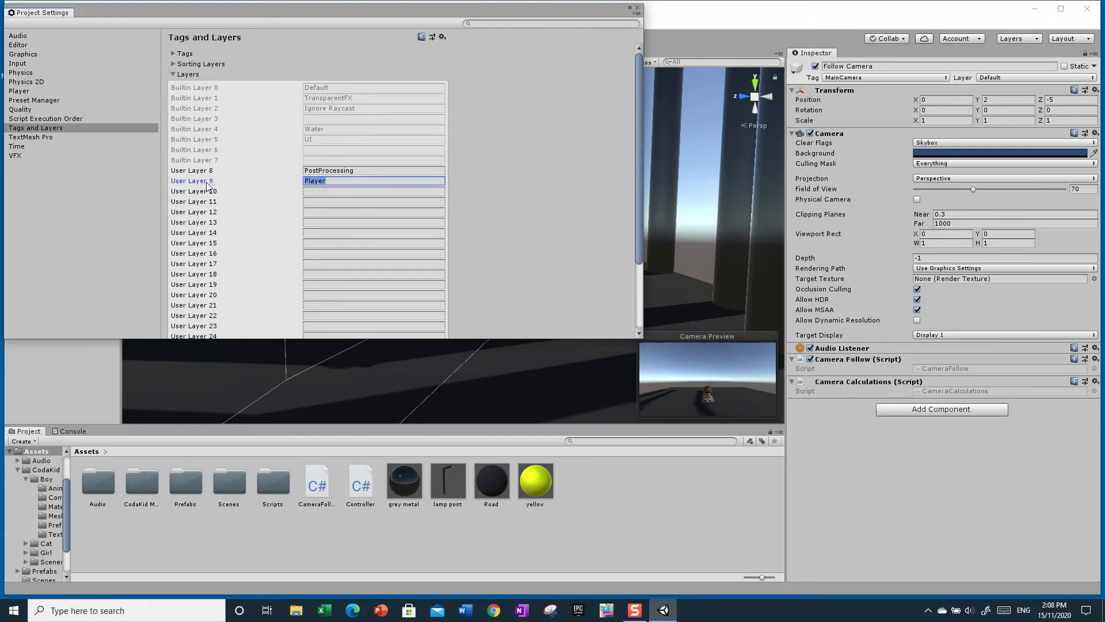
pyautogui.press('BackSpace')
pyautogui.write('Player')
# Review the Layers list under Tags and Layers again and close the Project Settings
pyautogui.click(23, 36)
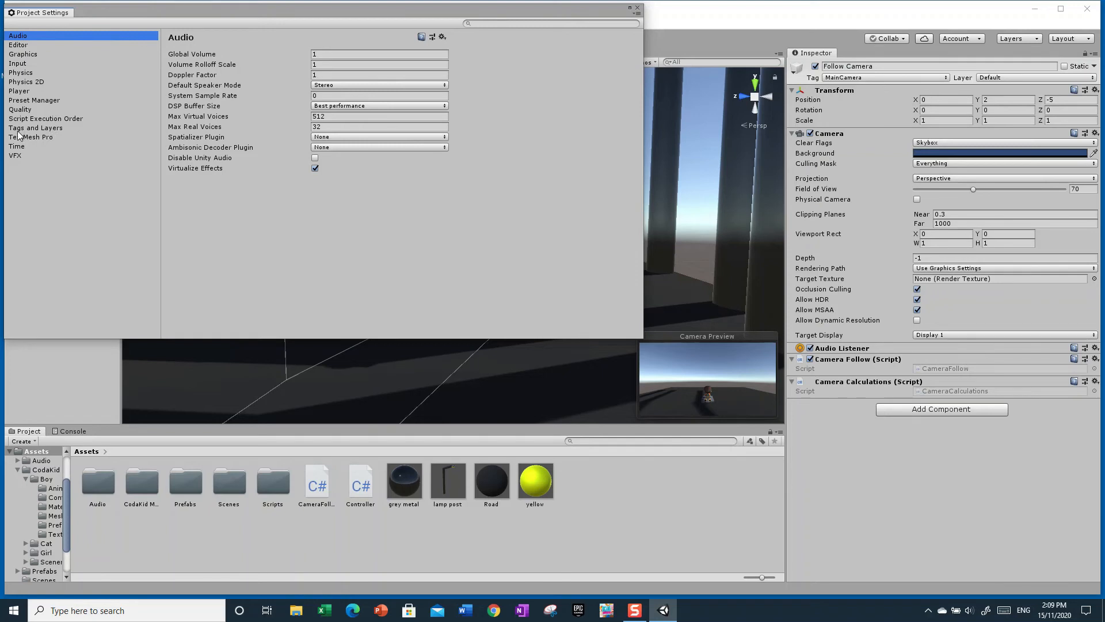
pyautogui.click(53, 128)
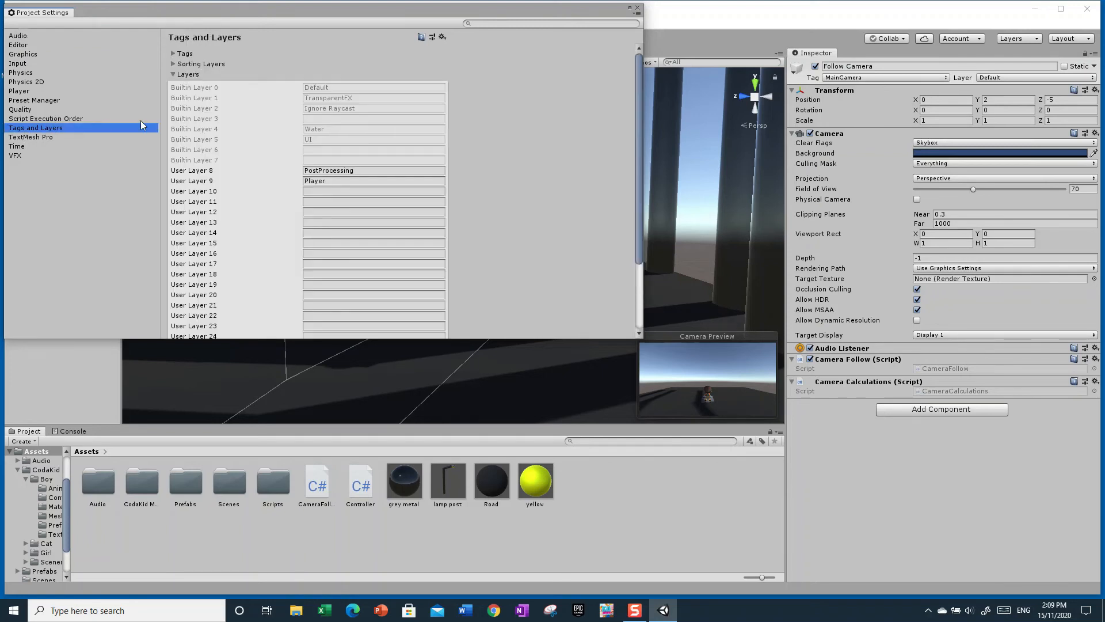
pyautogui.click(172, 74)
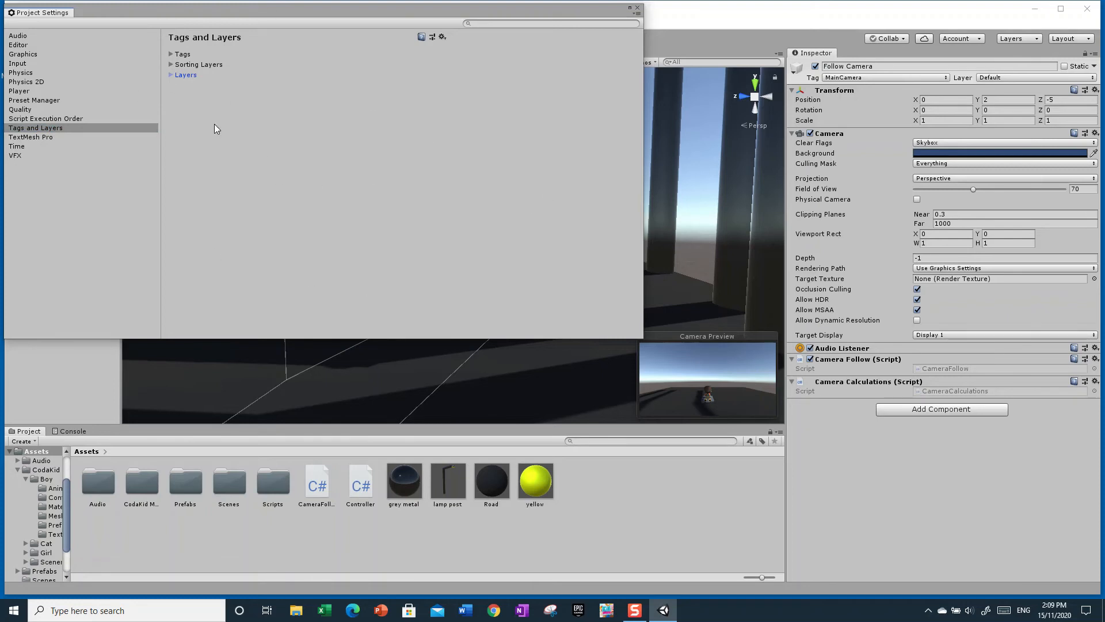
pyautogui.click(173, 75)
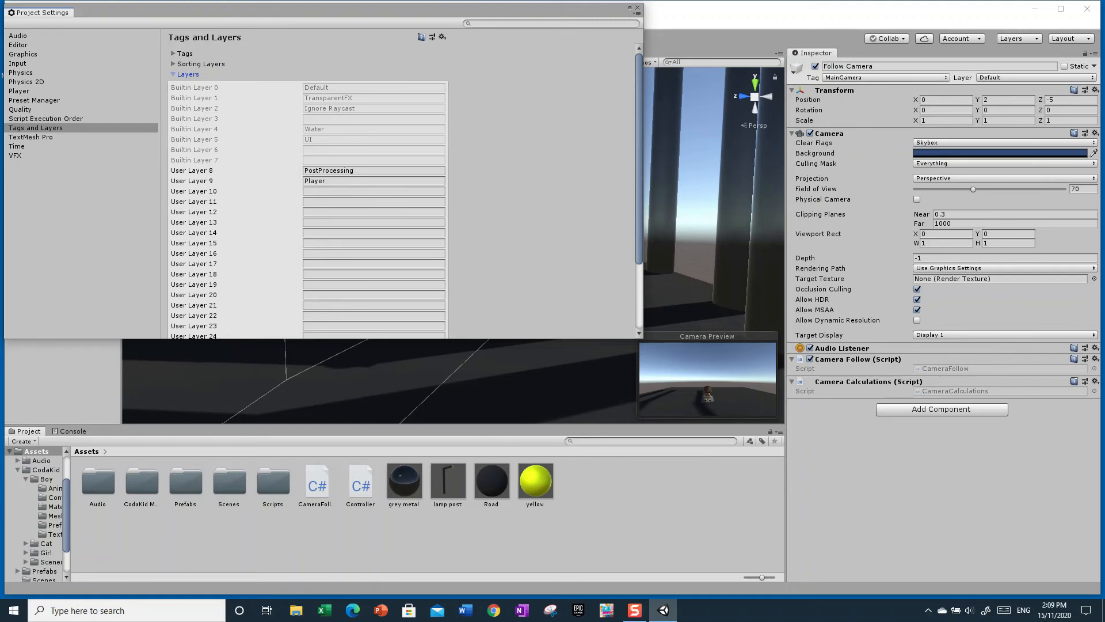
pyautogui.click(638, 8)
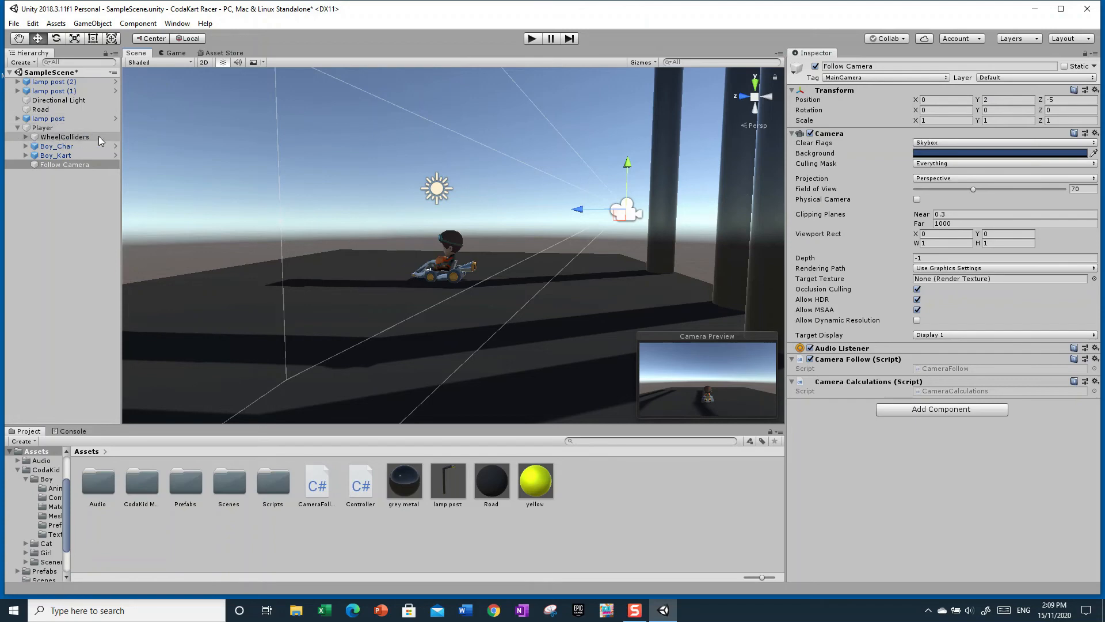
# Assign the Player object to layer 9: Player and apply the layer to all its child objects as well
pyautogui.click(50, 127)
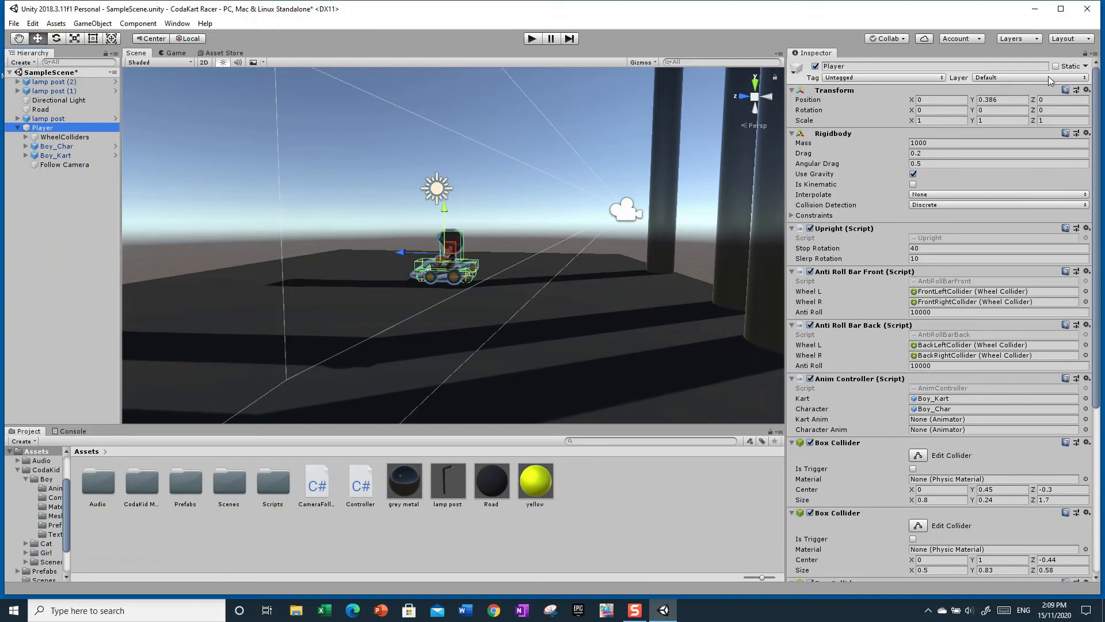
pyautogui.click(987, 80)
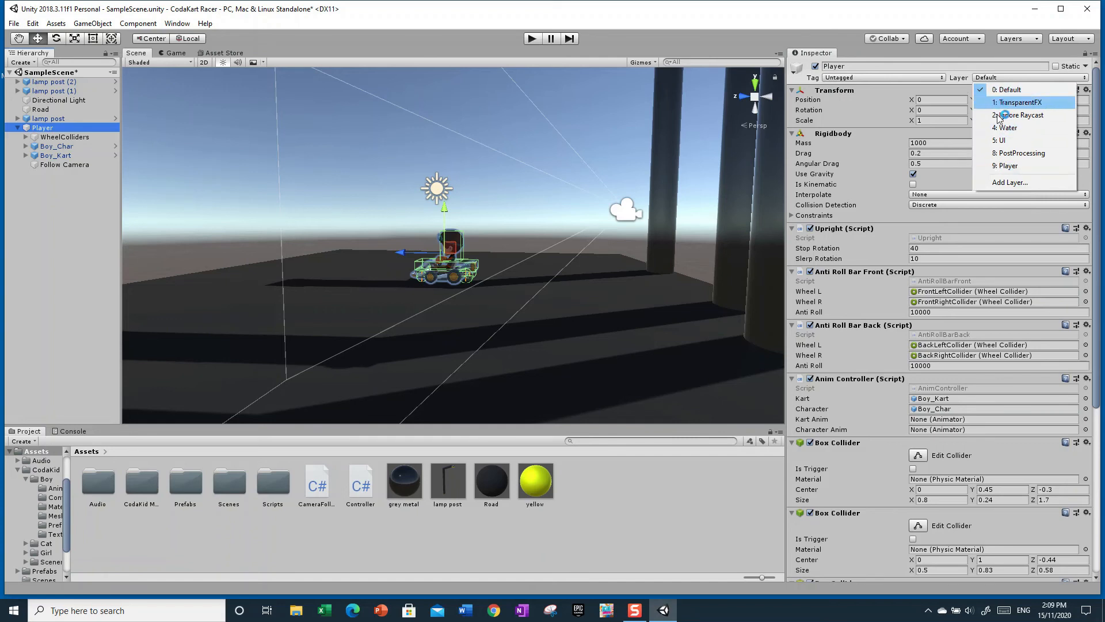
pyautogui.click(1004, 167)
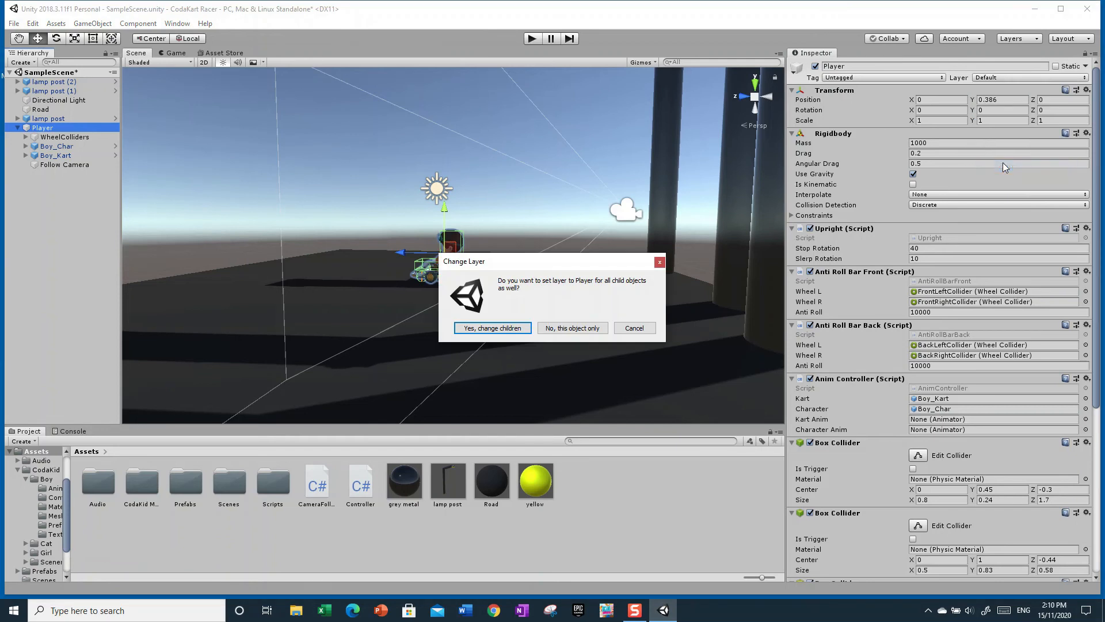
pyautogui.moveTo(540, 268)
pyautogui.mouseDown()
pyautogui.moveTo(688, 297)
pyautogui.moveTo(499, 212)
pyautogui.moveTo(369, 200)
pyautogui.moveTo(540, 256)
pyautogui.mouseUp()
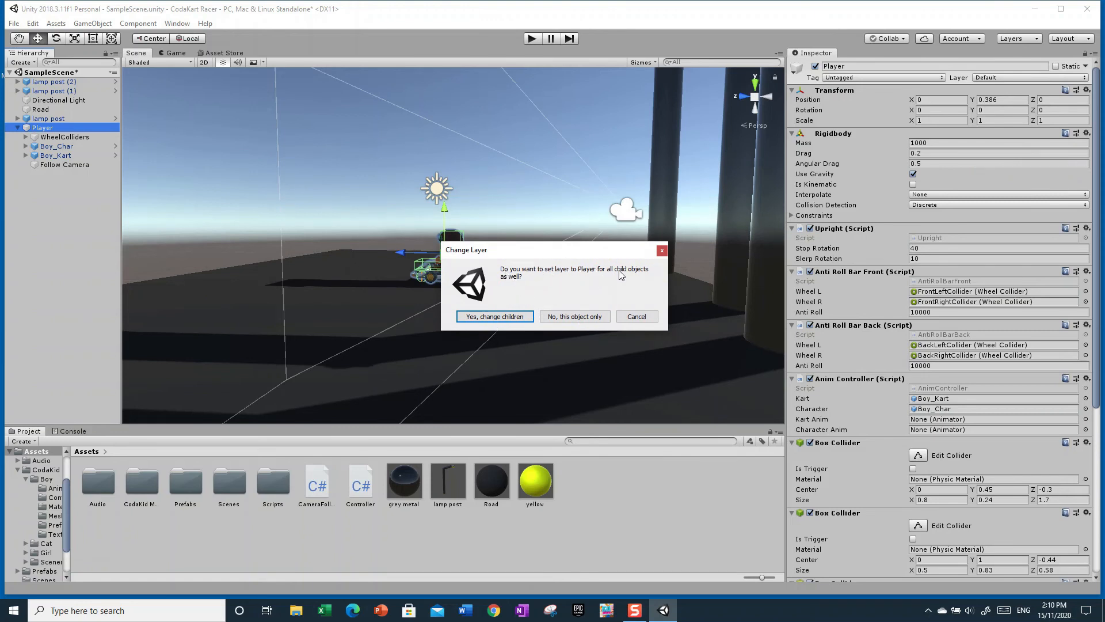
pyautogui.click(496, 317)
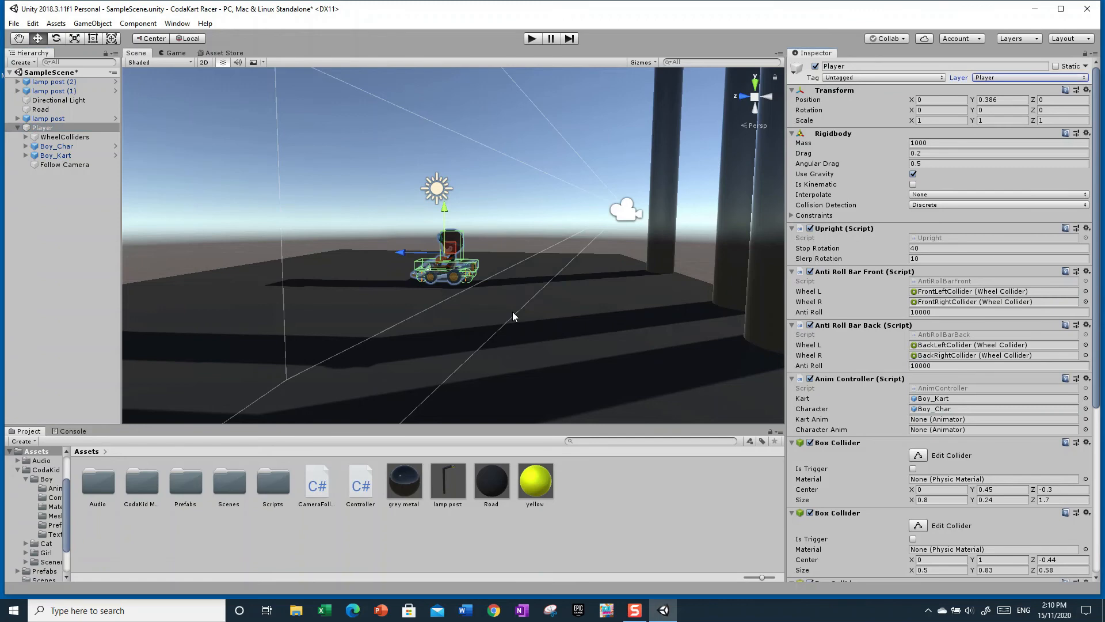
# Run the game, drive the kart forward, backward and around turns to test the follow camera, and stop the game
pyautogui.moveTo(523, 219); pyautogui.dragTo(869, 220, button='right')
pyautogui.press('d')
pyautogui.press('w')
pyautogui.press('s')
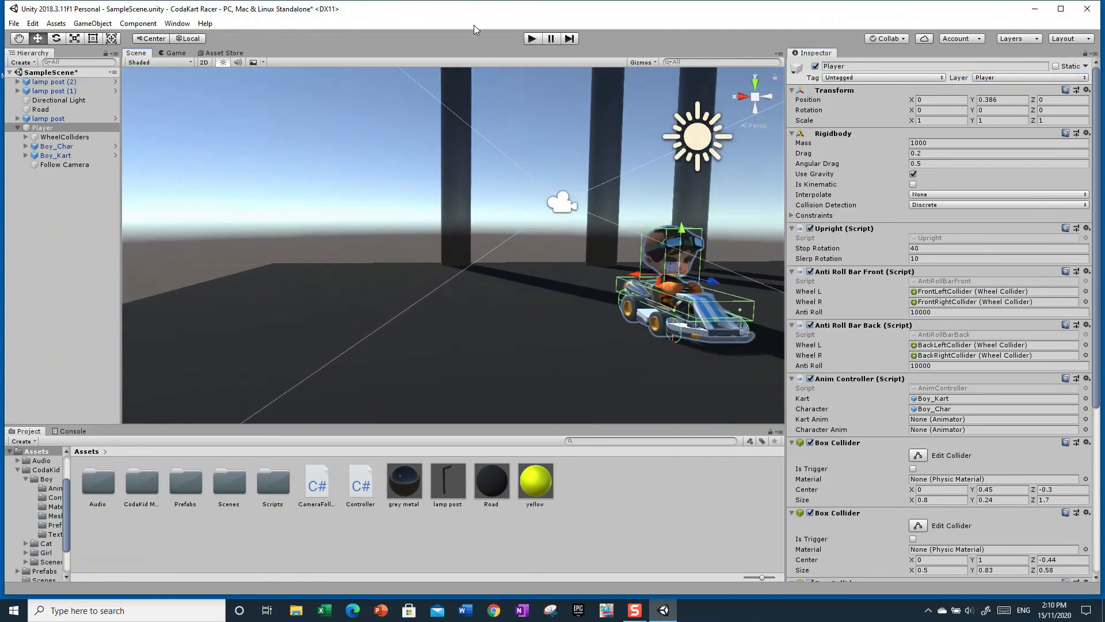
pyautogui.click(530, 38)
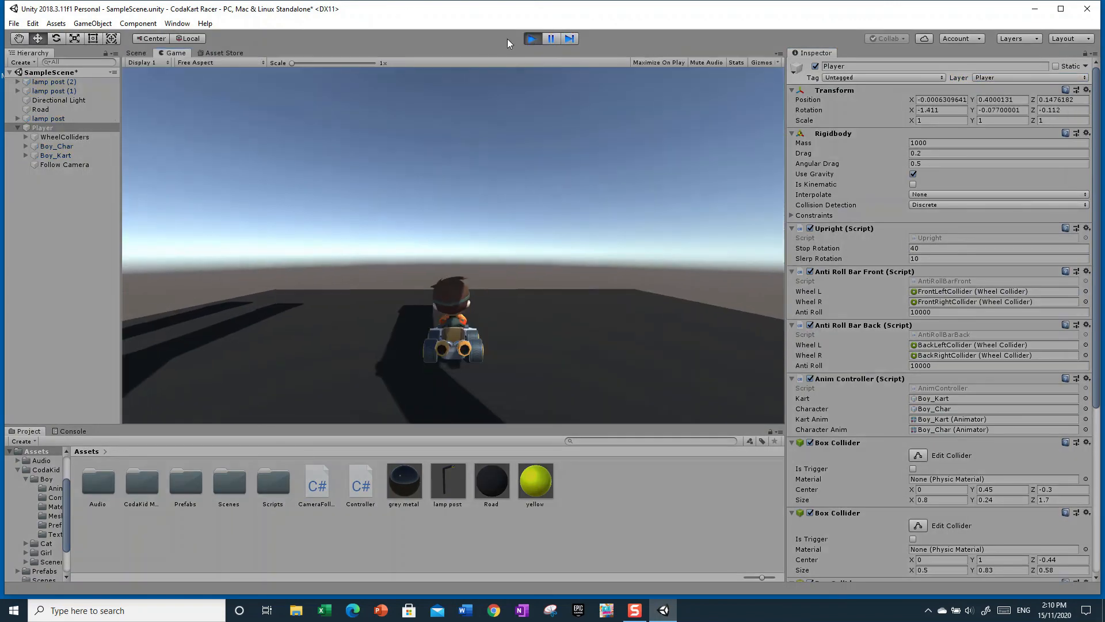
pyautogui.press('w')
pyautogui.press('a')
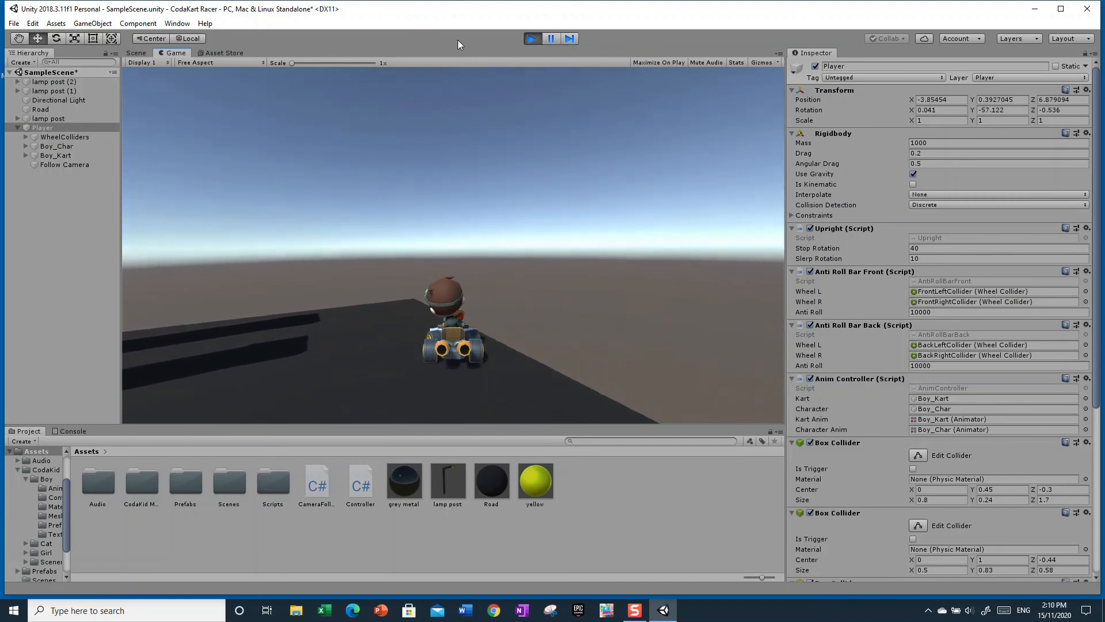
pyautogui.press('s')
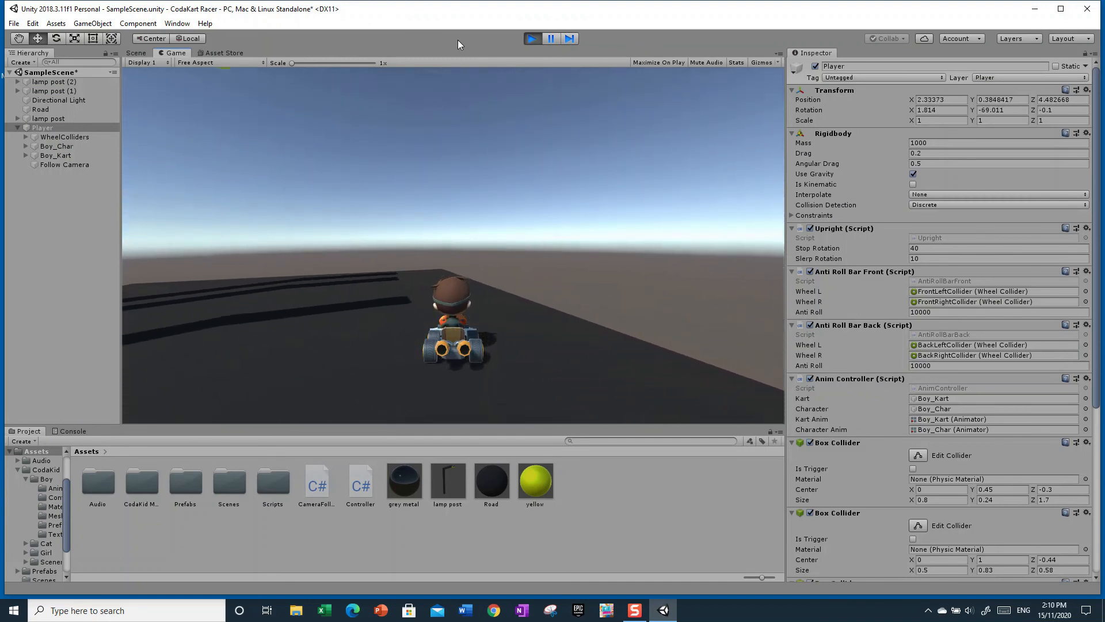
pyautogui.press('a')
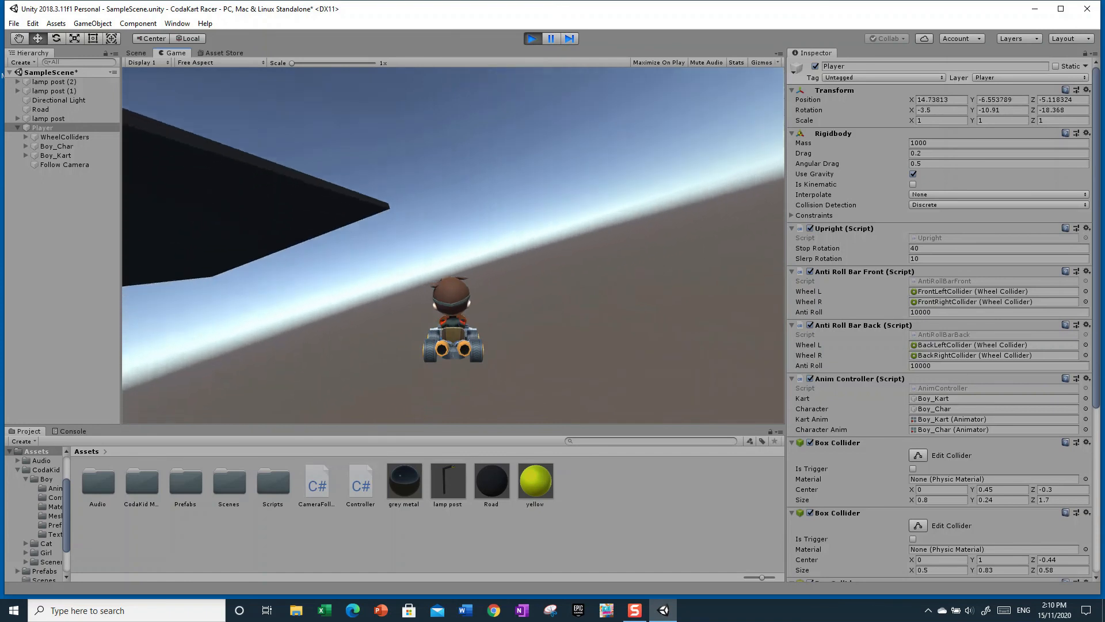
pyautogui.click(536, 38)
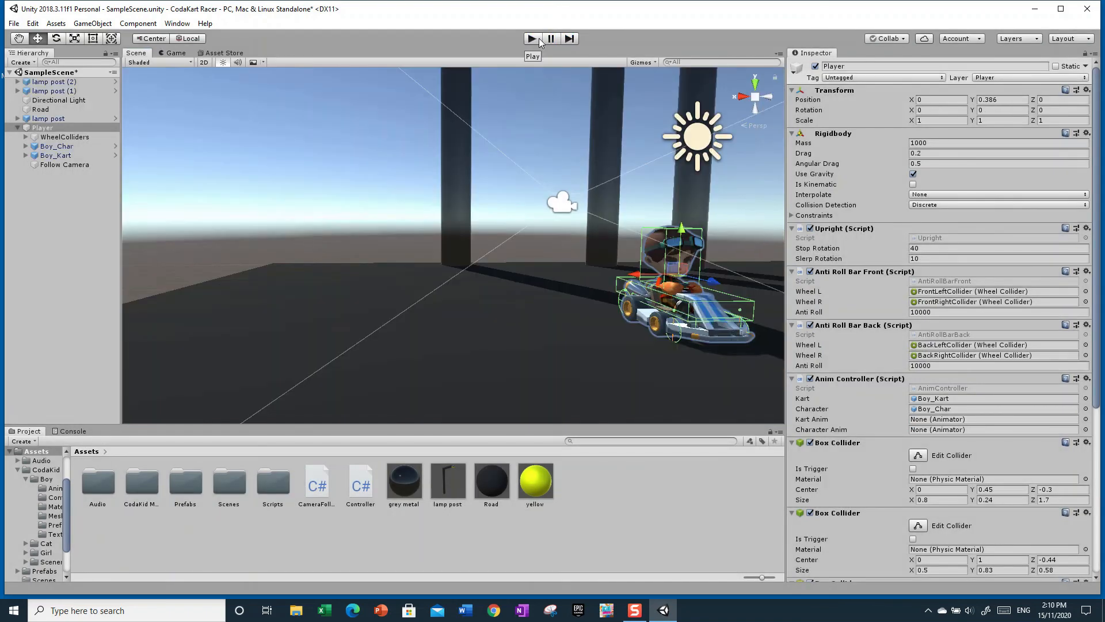
# Save the scene and the project, and close the Unity editor
pyautogui.moveTo(409, 238); pyautogui.dragTo(352, 261, button='right')
pyautogui.press('f')
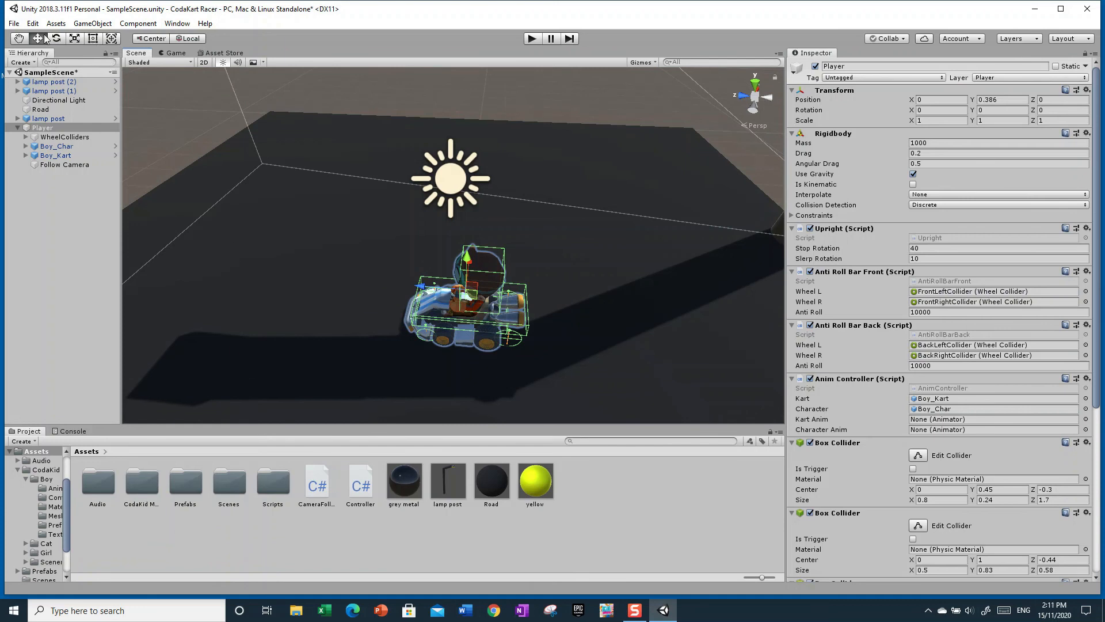
pyautogui.click(11, 24)
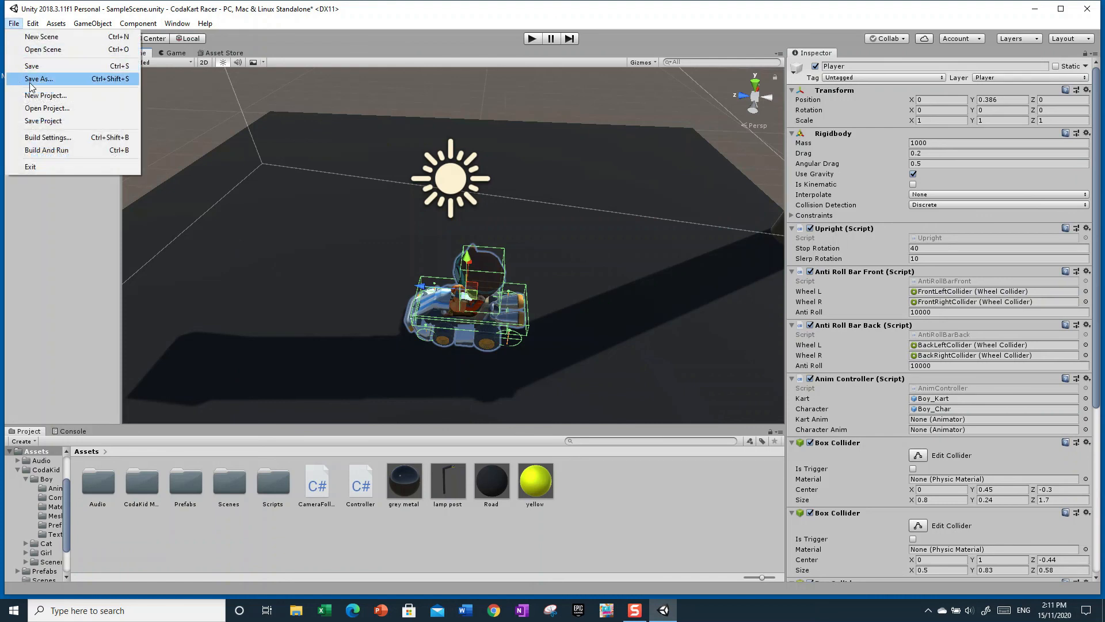
pyautogui.click(33, 65)
pyautogui.click(13, 23)
pyautogui.click(64, 120)
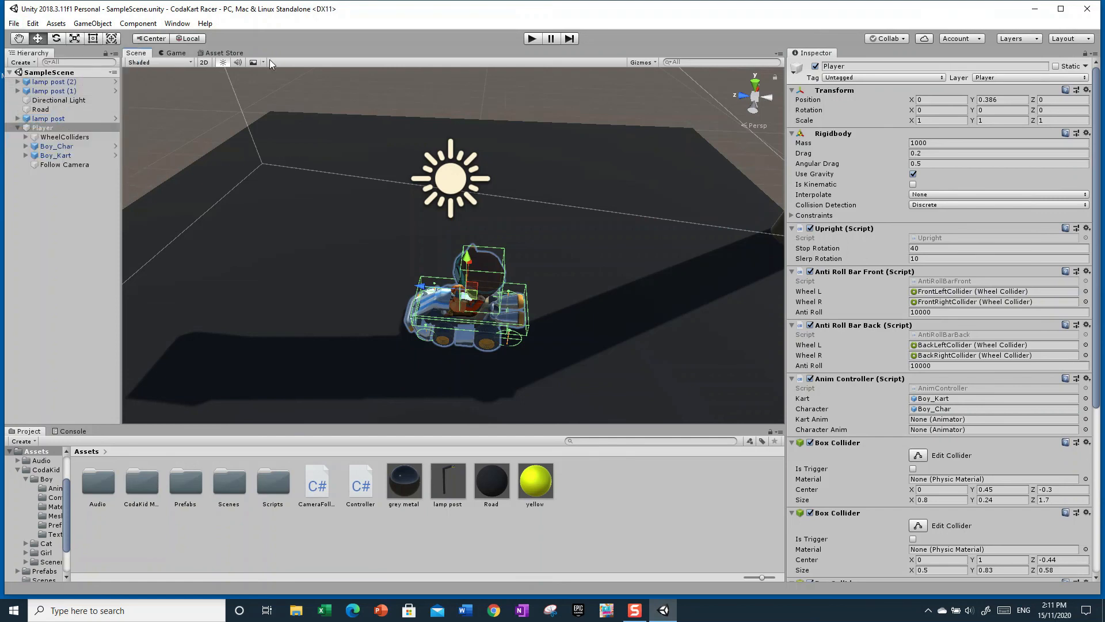
pyautogui.click(1085, 12)
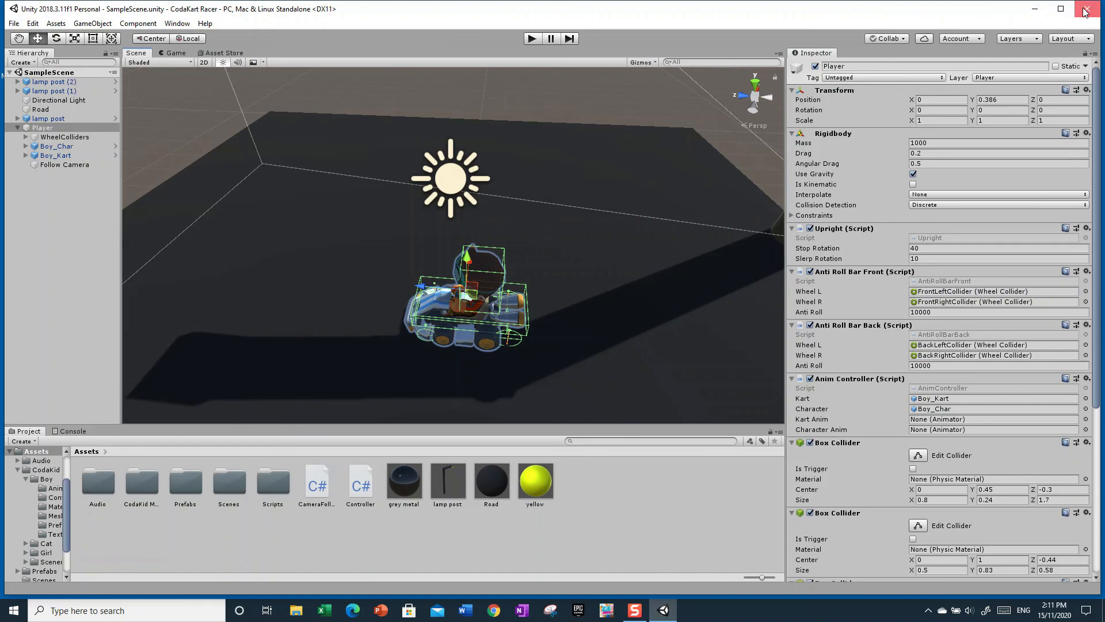